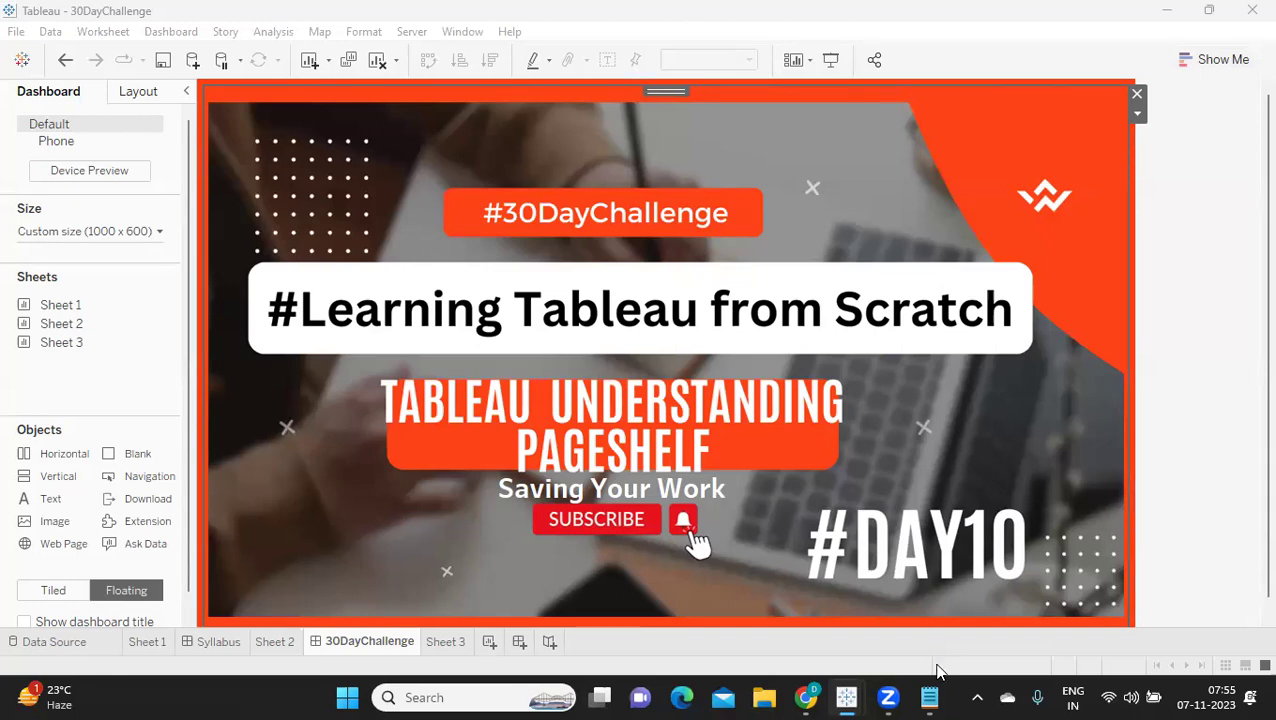
# Step: Bring the #30DayChallenge notes window in Notepad to the front from the taskbar
pyautogui.moveTo(929, 695)
pyautogui.click(908, 607)
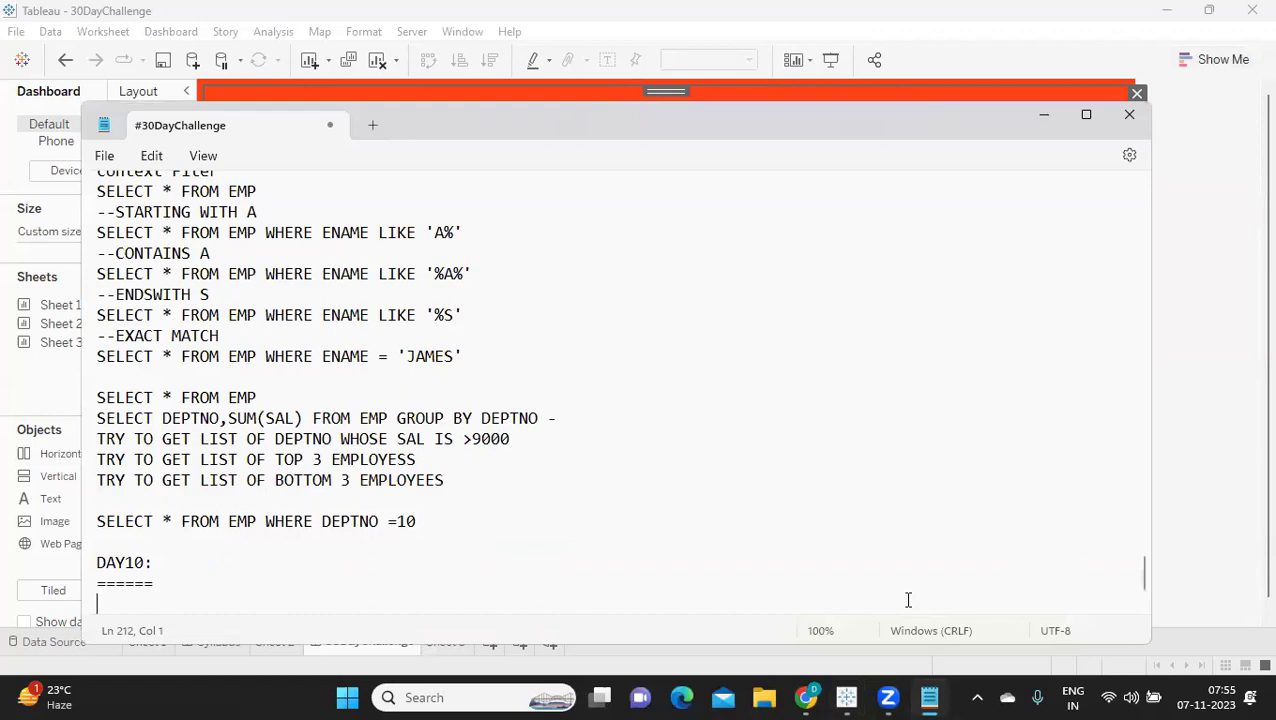
# Step: Scroll up to the filter-type list in the notes, select it, then minimize Notepad
pyautogui.scroll(5, 908, 599)
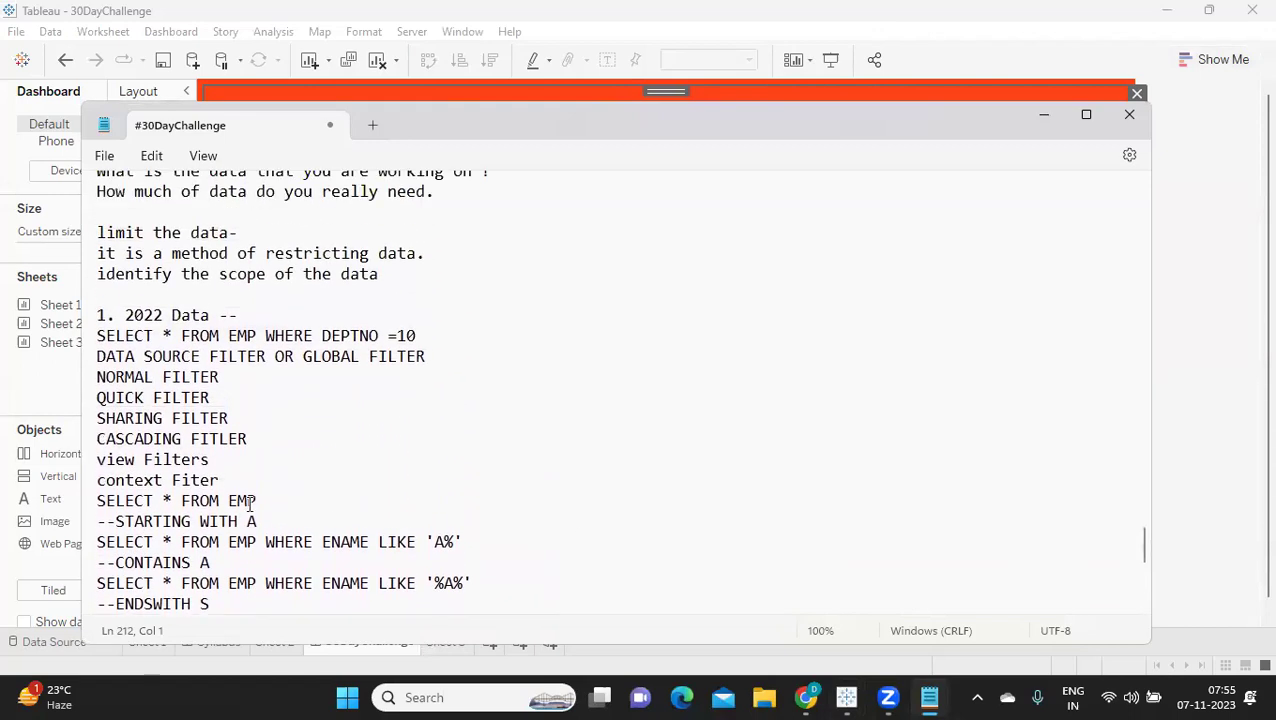
pyautogui.moveTo(97, 357); pyautogui.dragTo(332, 431)
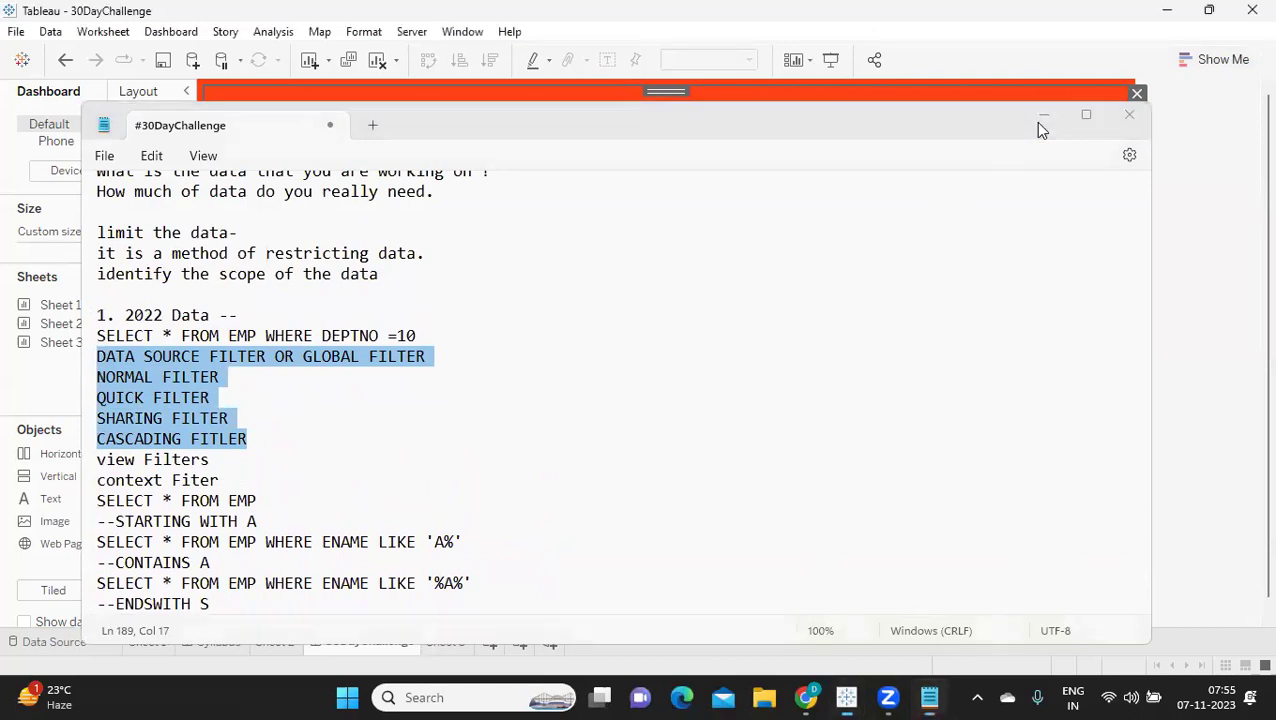
pyautogui.click(1038, 122)
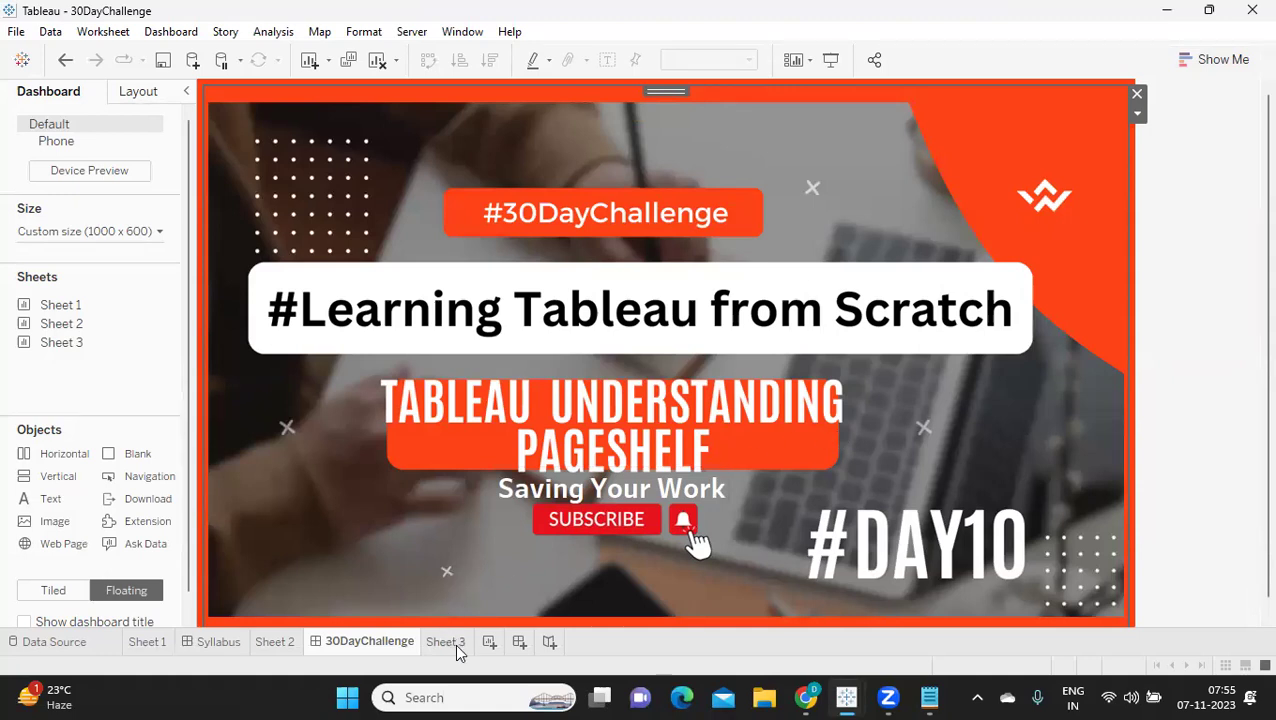
# Step: Open Sheet 3 and remove YEAR(Order Date) from the Rows shelf
pyautogui.moveTo(455, 643)
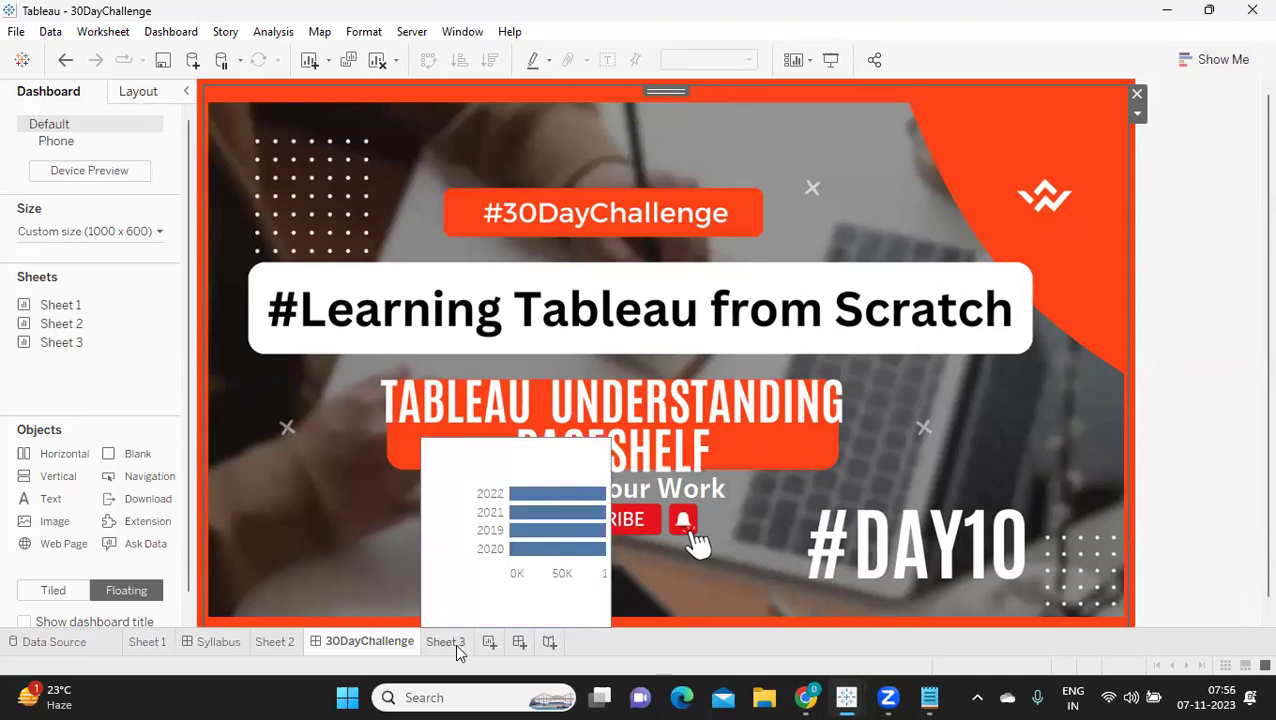
pyautogui.click(455, 643)
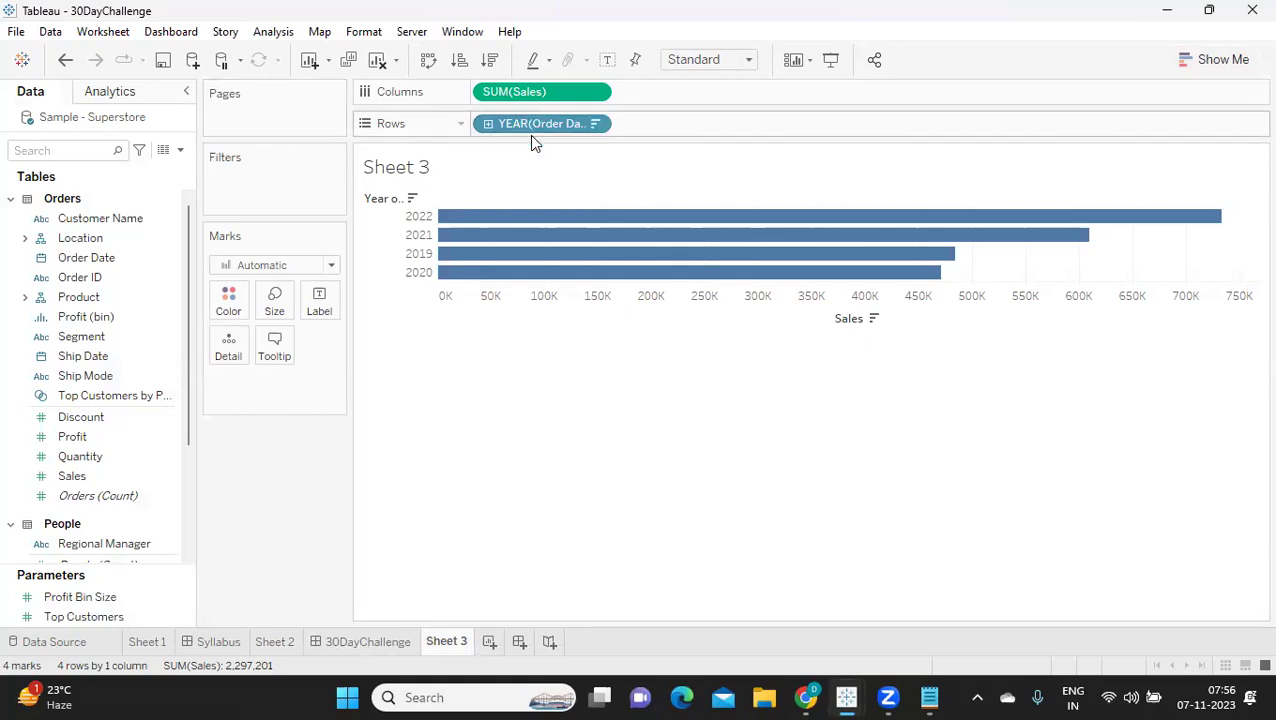
pyautogui.moveTo(531, 118); pyautogui.dragTo(5, 197)
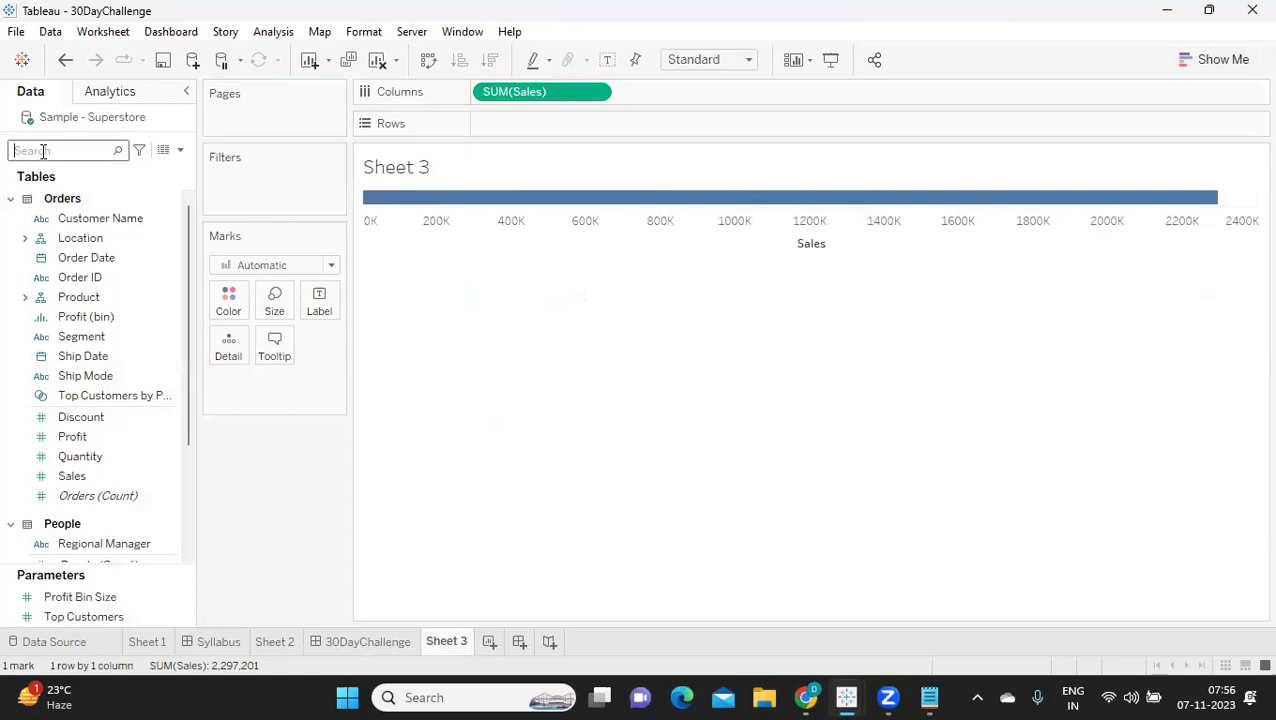
# Step: Add Region, then Category beneath it, to the Rows shelf
pyautogui.write('RE')
pyautogui.moveTo(90, 258); pyautogui.dragTo(537, 125)
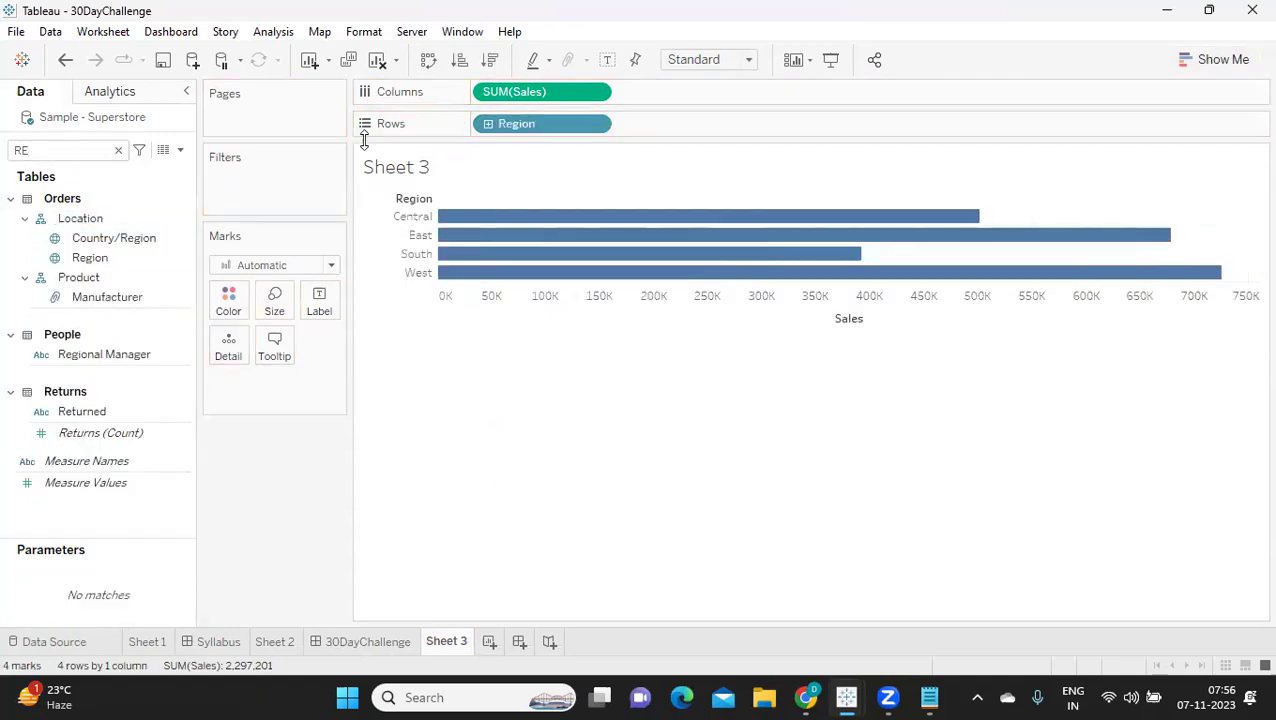
pyautogui.doubleClick(67, 152)
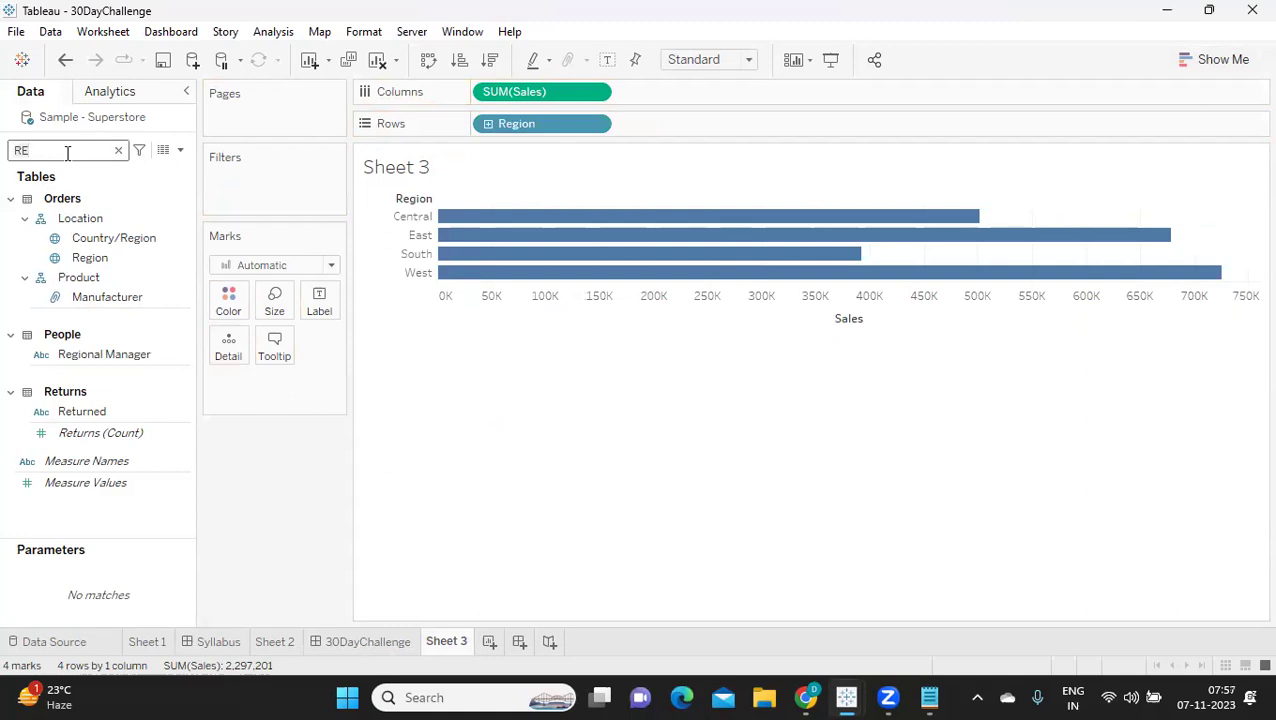
pyautogui.write('CA')
pyautogui.moveTo(92, 257); pyautogui.dragTo(645, 125)
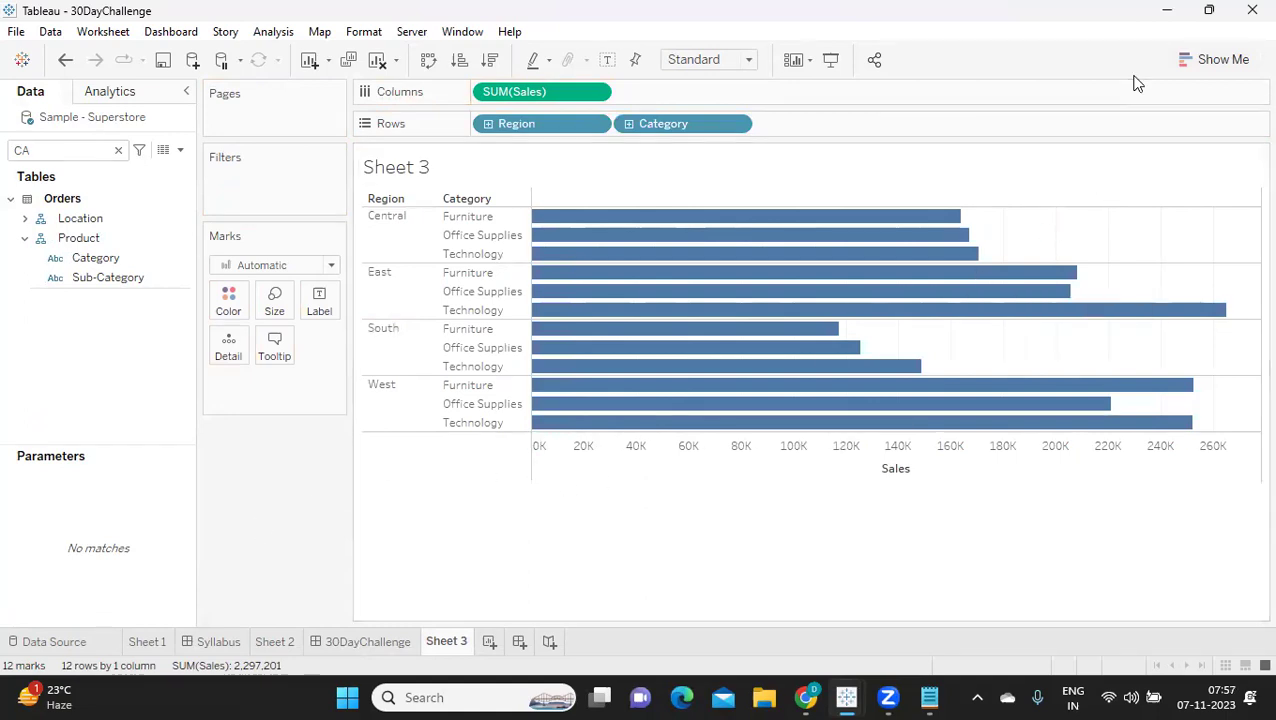
# Step: Set the chart to fit Entire View and sort categories by sales descending
pyautogui.click(744, 62)
pyautogui.click(722, 127)
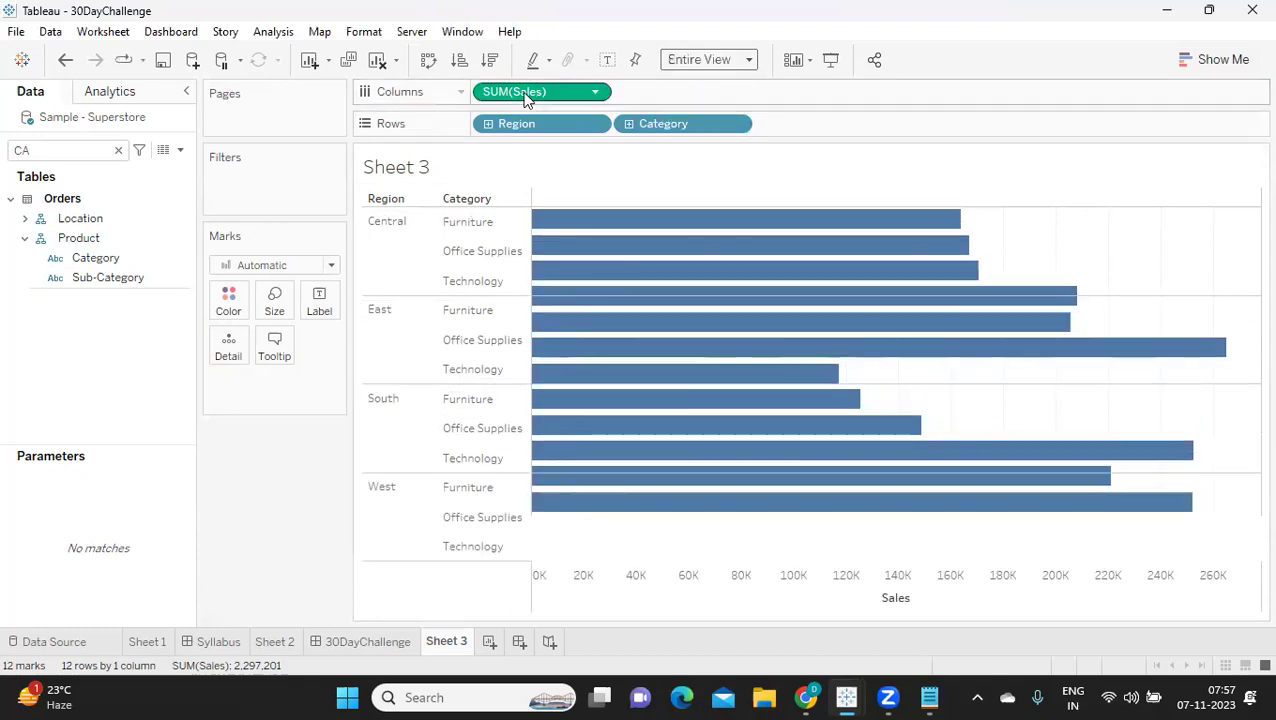
pyautogui.click(489, 59)
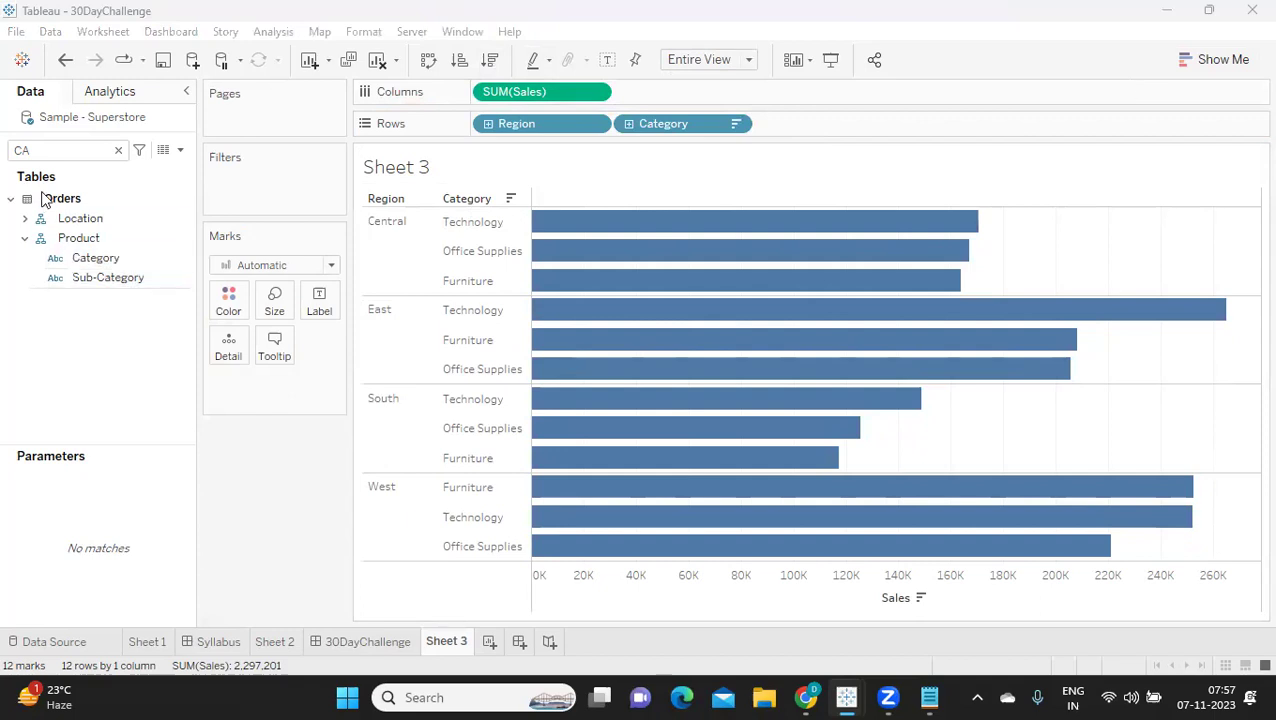
# Step: Put the Region field on the Pages shelf to page the chart by region
pyautogui.click(45, 149)
pyautogui.write('CA')
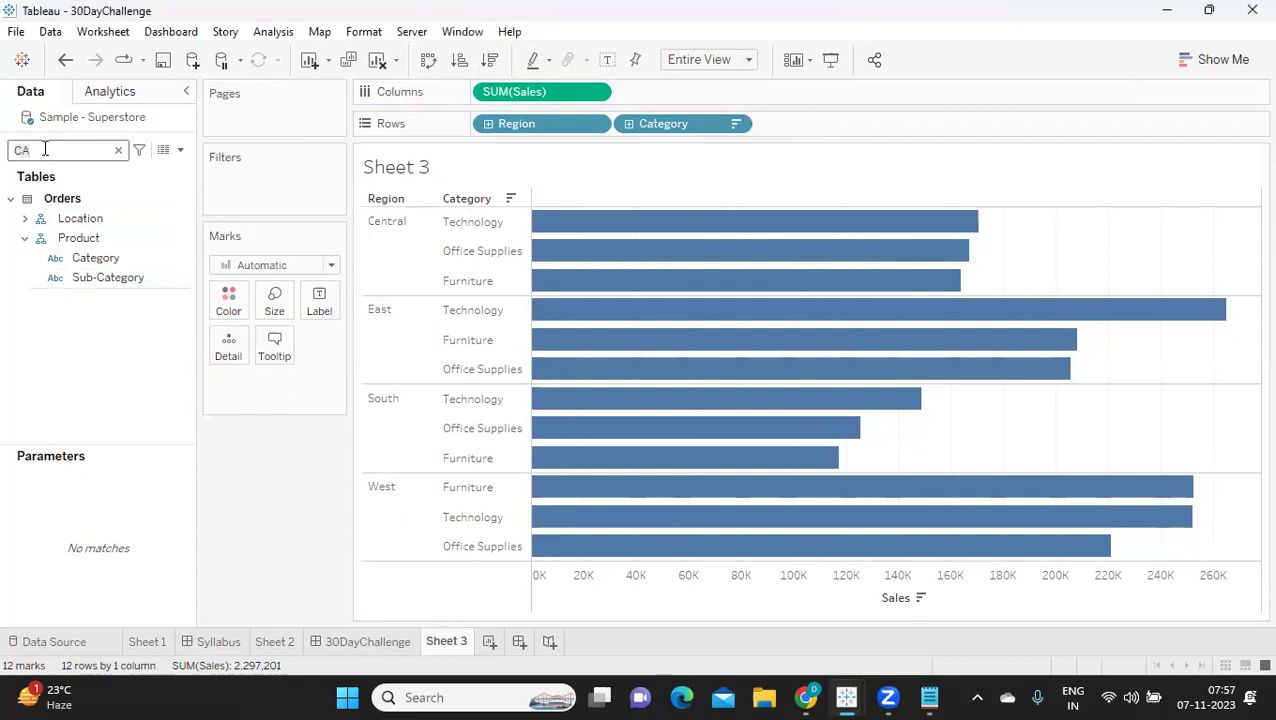
pyautogui.press('BackSpace')
pyautogui.press('BackSpace')
pyautogui.write('RE')
pyautogui.moveTo(88, 258); pyautogui.dragTo(199, 180)
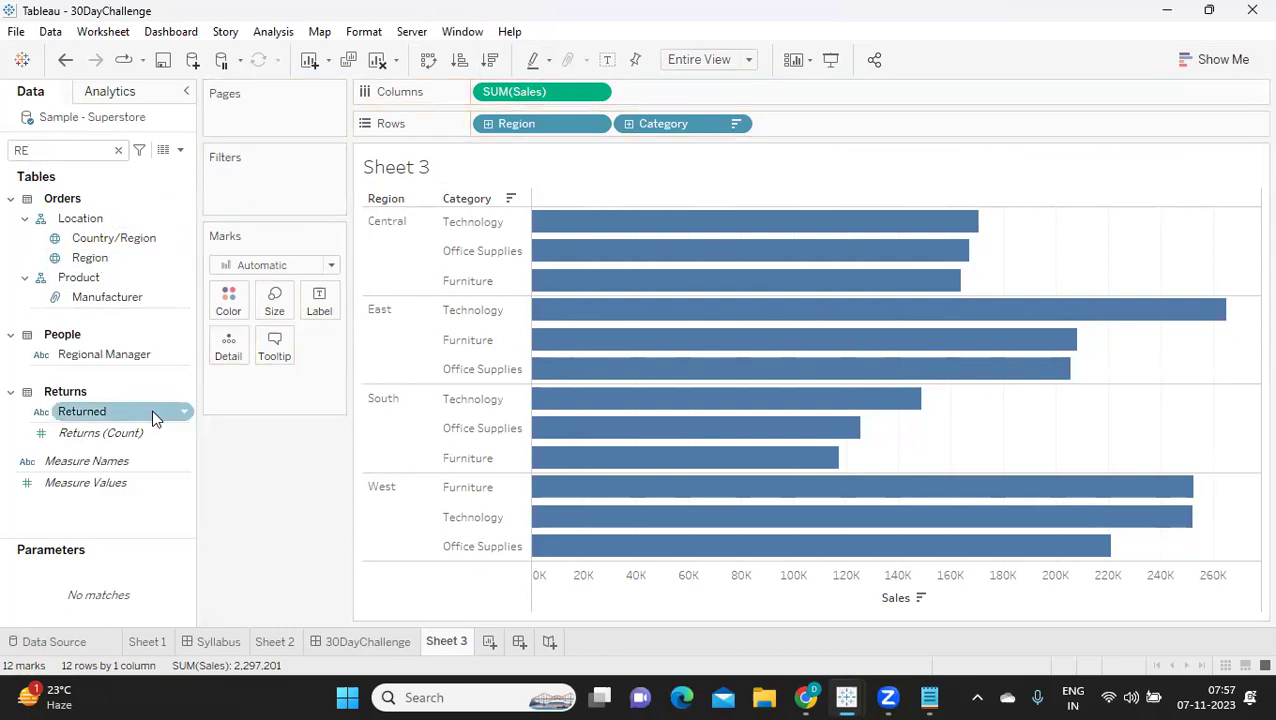
pyautogui.moveTo(90, 258); pyautogui.dragTo(272, 116)
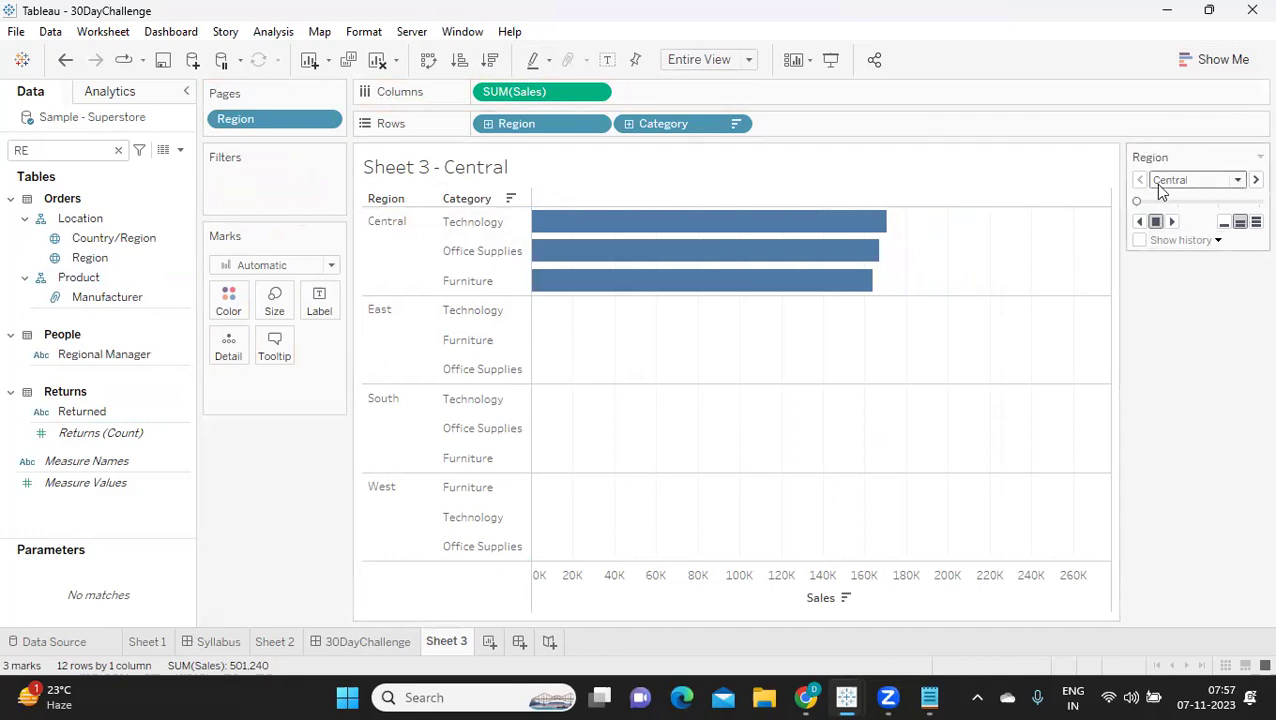
# Step: Step forward through East, South and West, then play the pages at fast speed
pyautogui.click(1254, 180)
pyautogui.click(1254, 181)
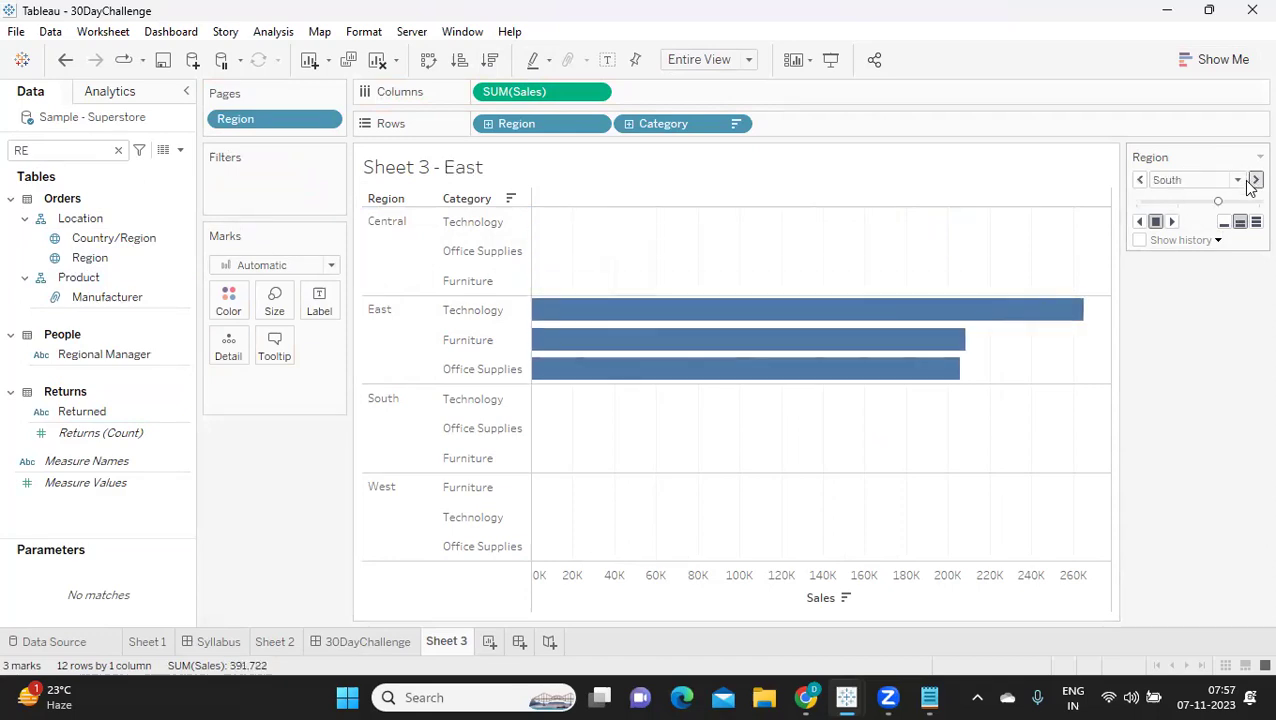
pyautogui.click(1254, 180)
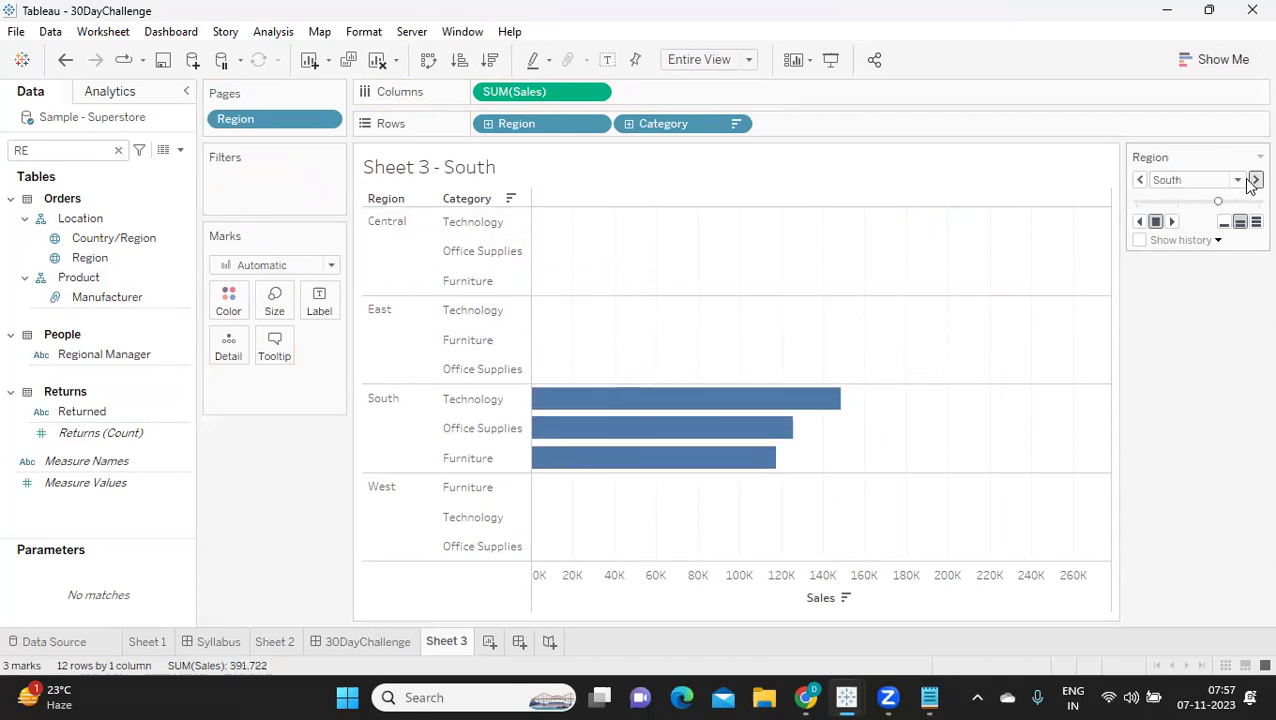
pyautogui.click(1173, 222)
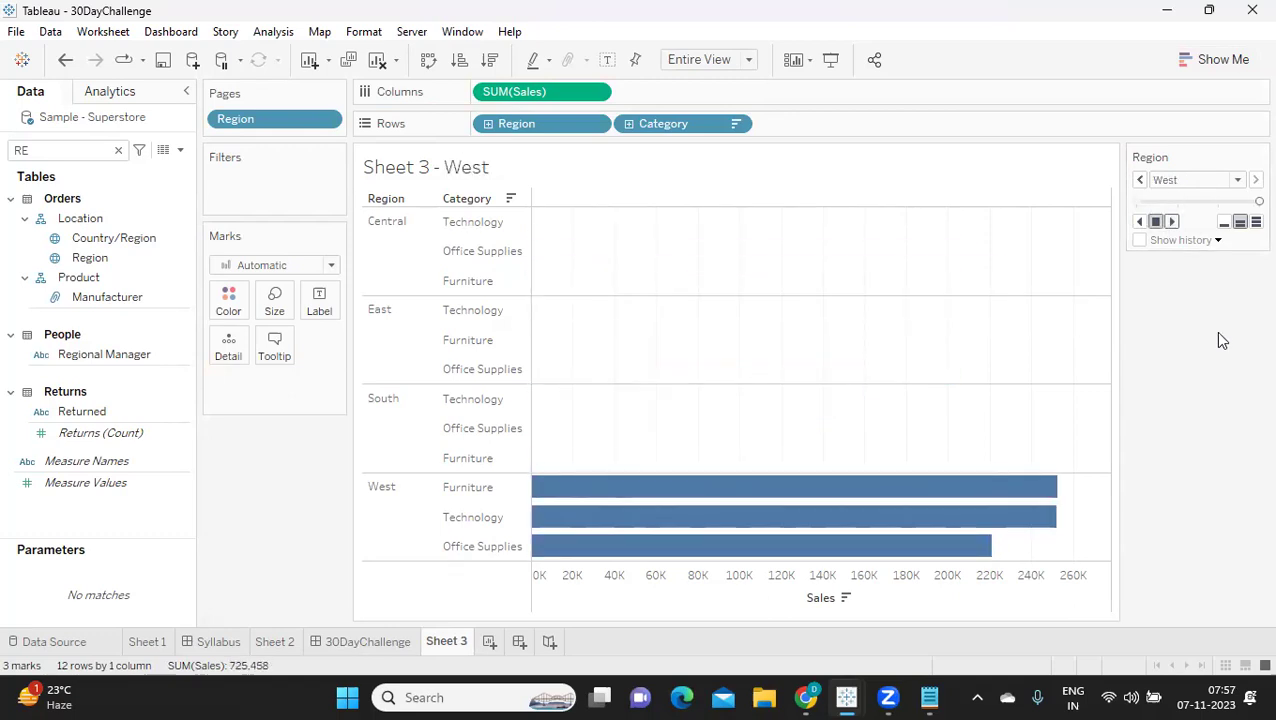
pyautogui.click(1226, 229)
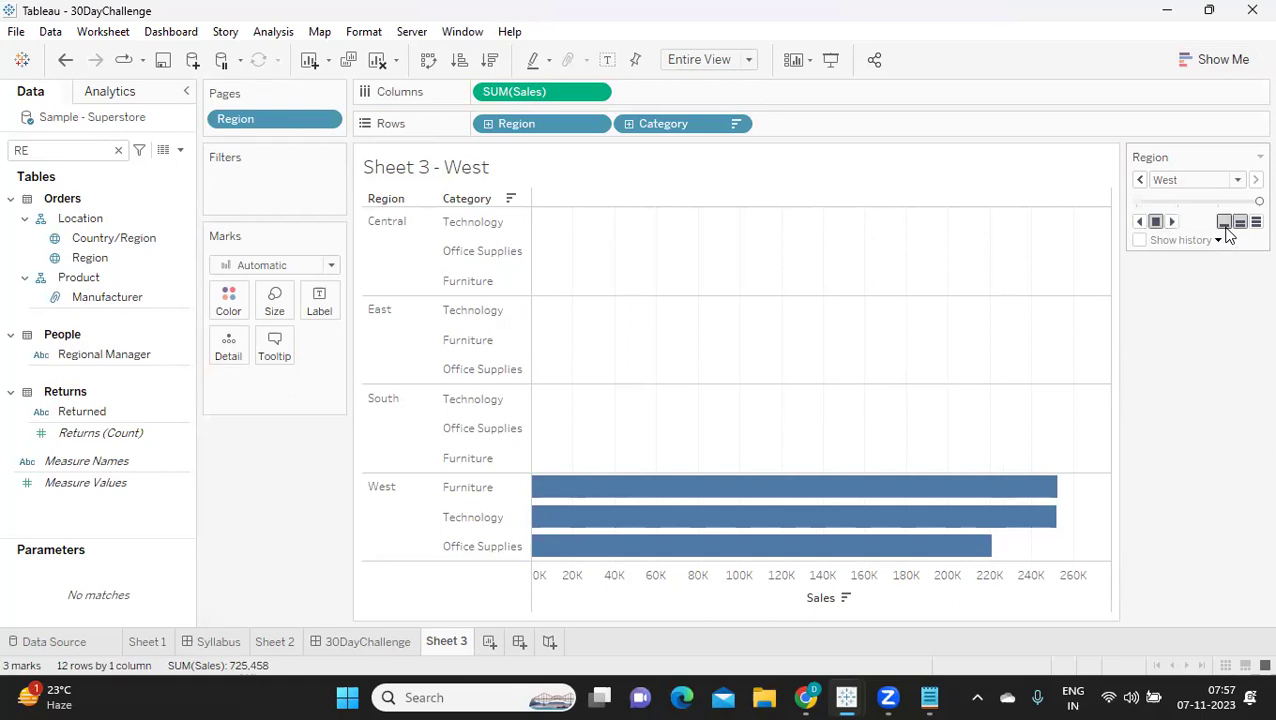
pyautogui.click(1172, 221)
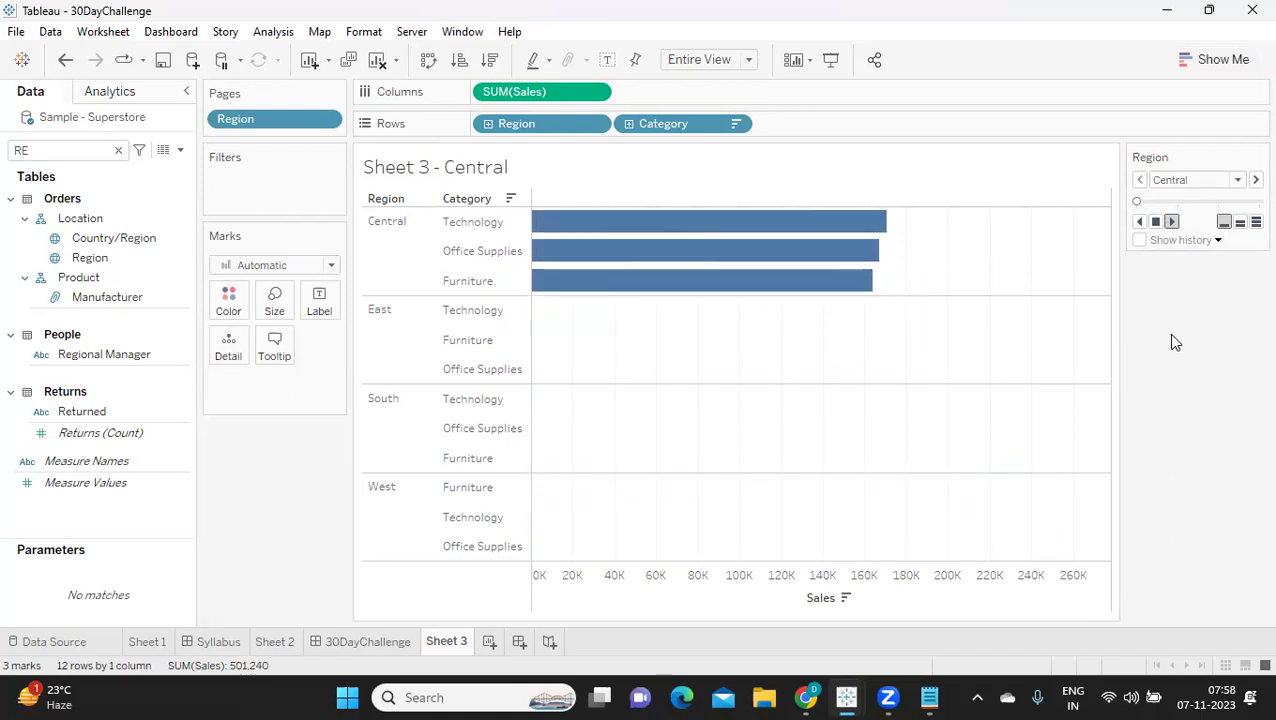
pyautogui.click(1256, 221)
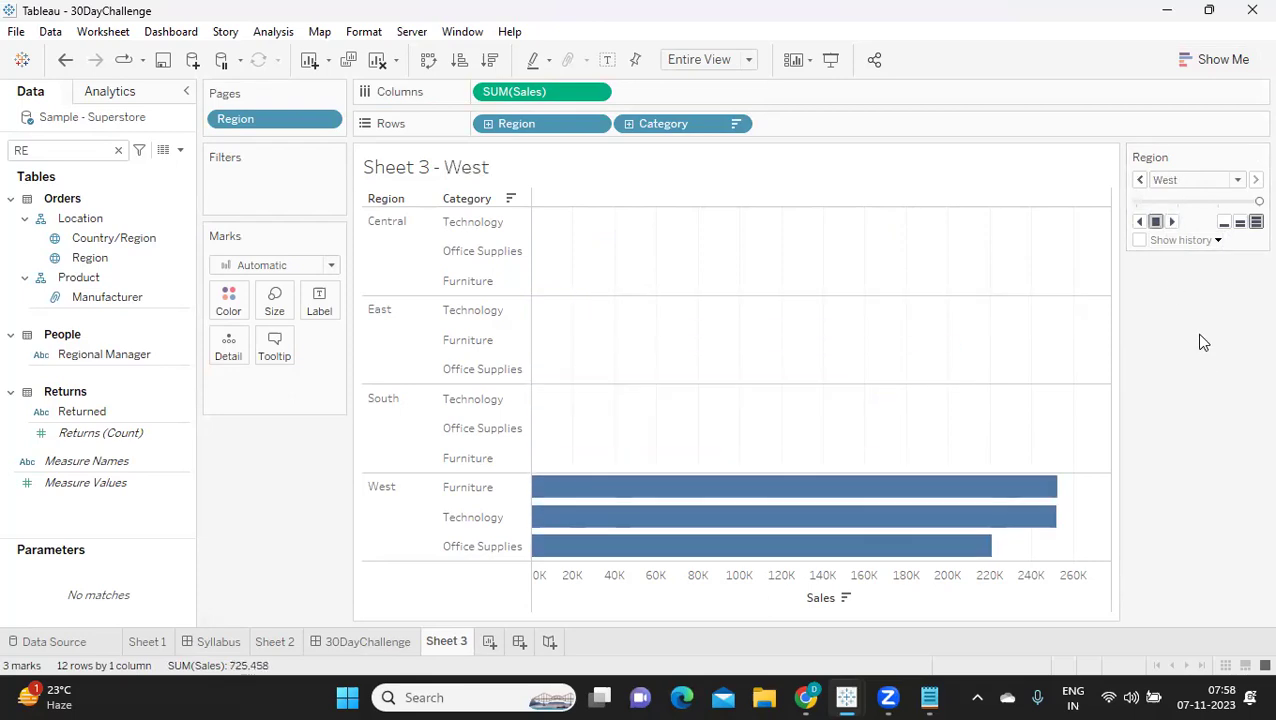
# Step: Check the Show history options, pick Central then East from the Region list, and advance to South
pyautogui.click(1165, 245)
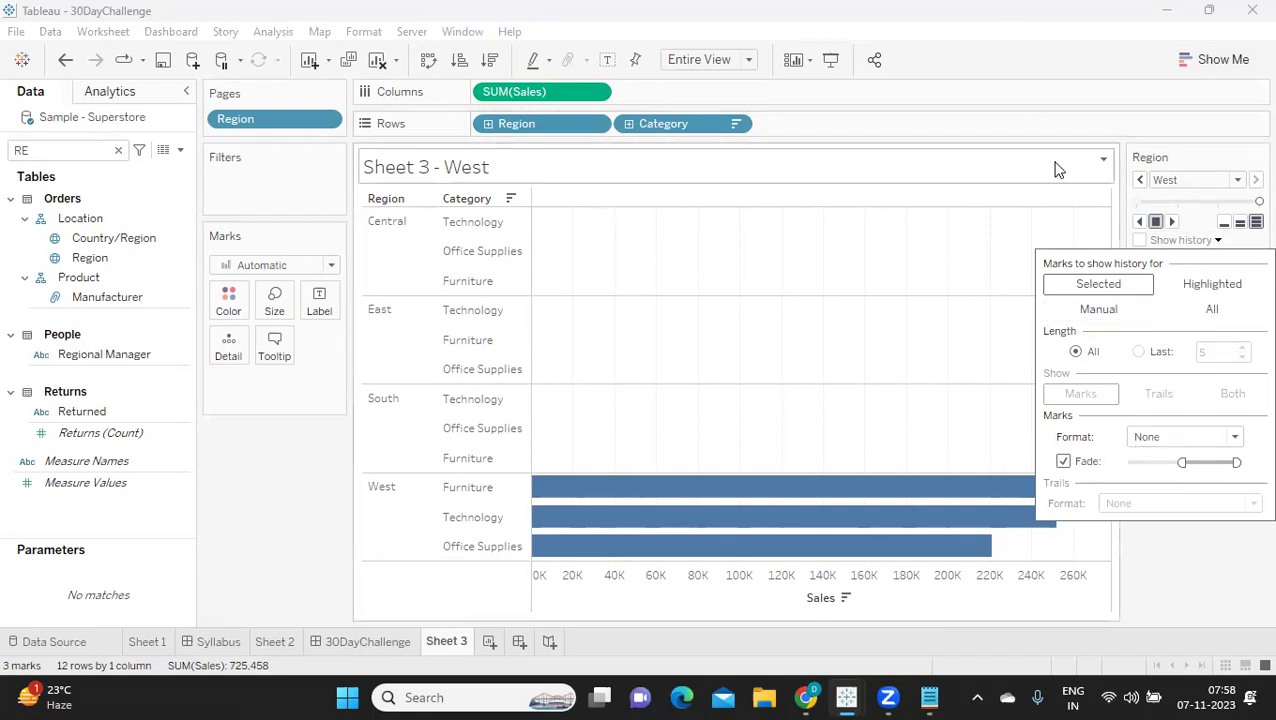
pyautogui.scroll(2, 1180, 190)
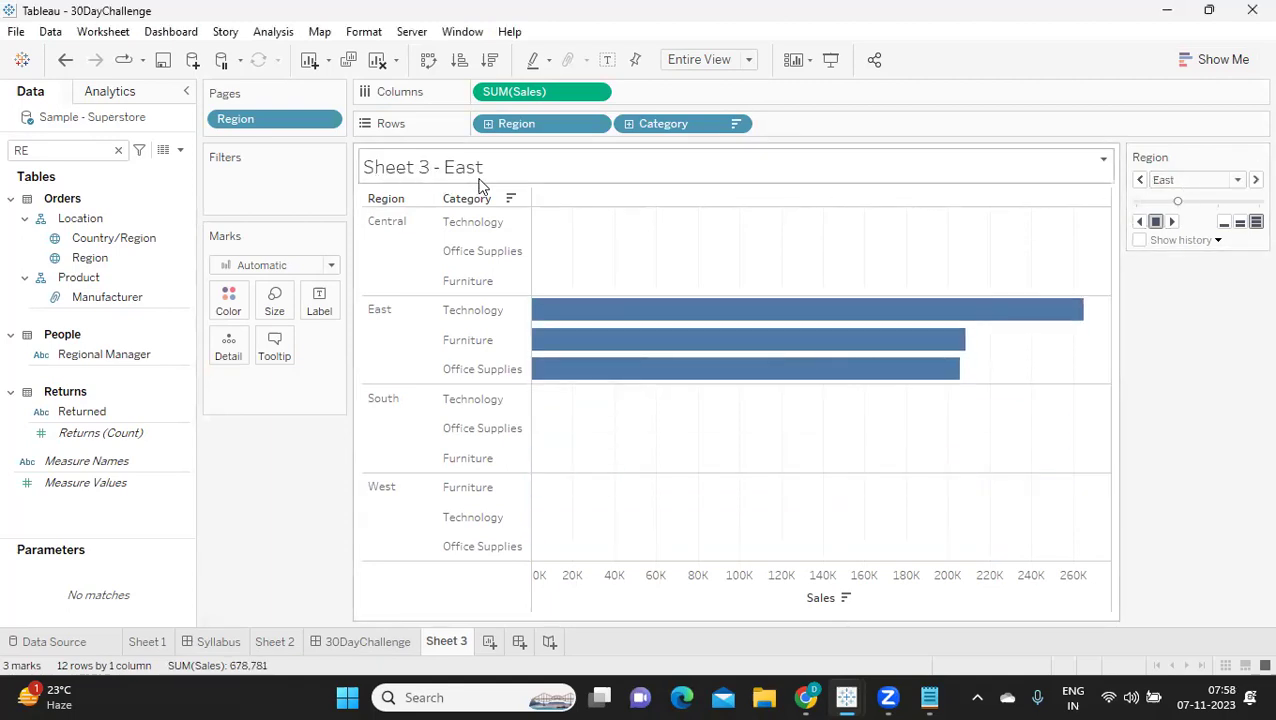
pyautogui.click(1201, 181)
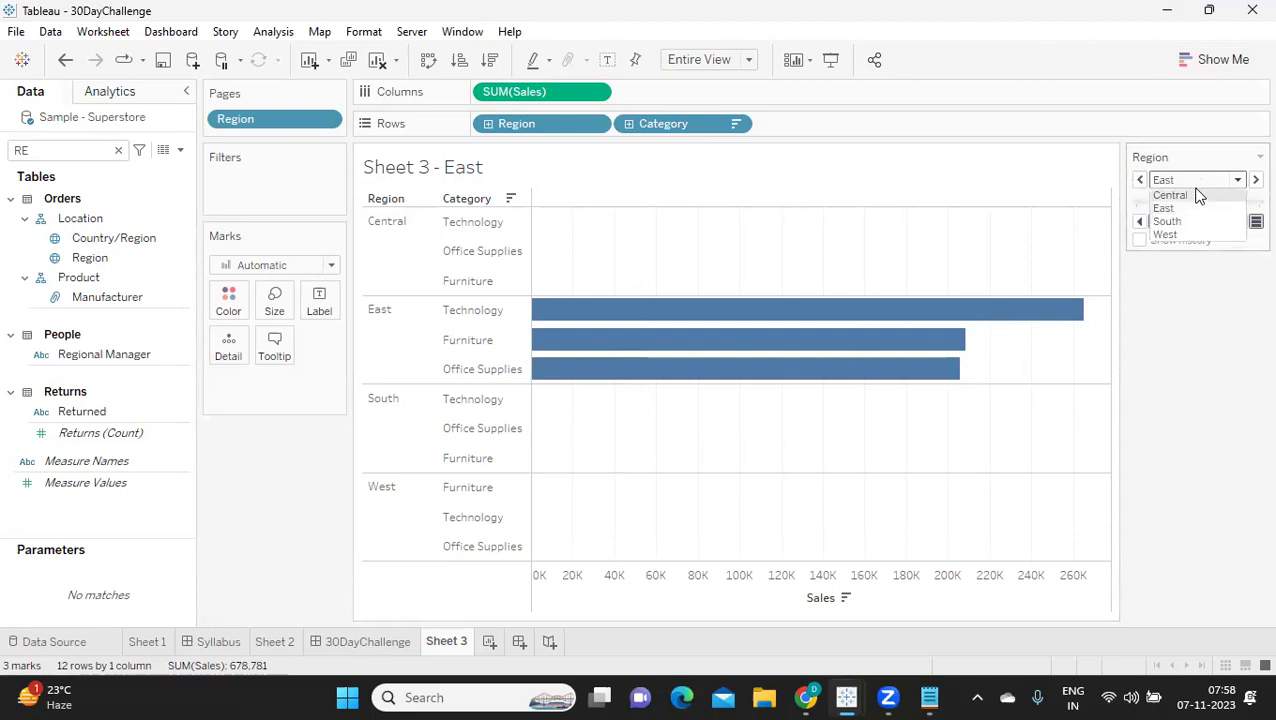
pyautogui.click(1199, 195)
pyautogui.click(1193, 178)
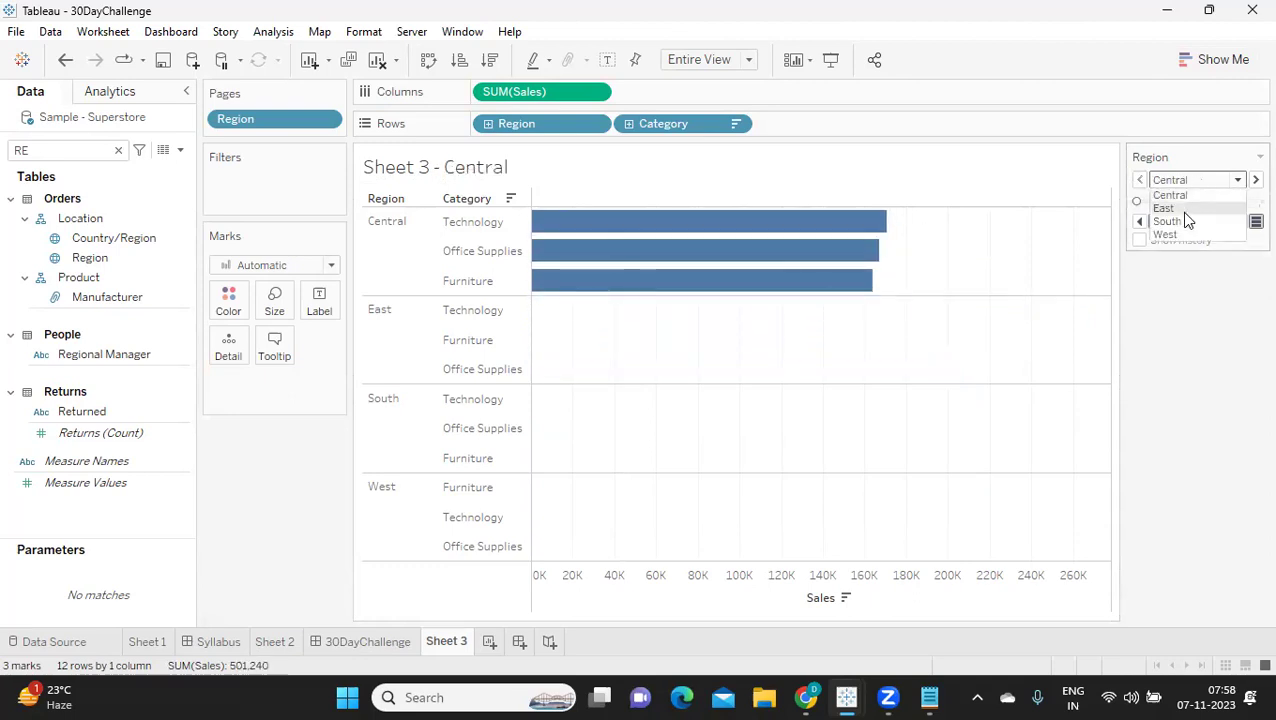
pyautogui.click(1182, 209)
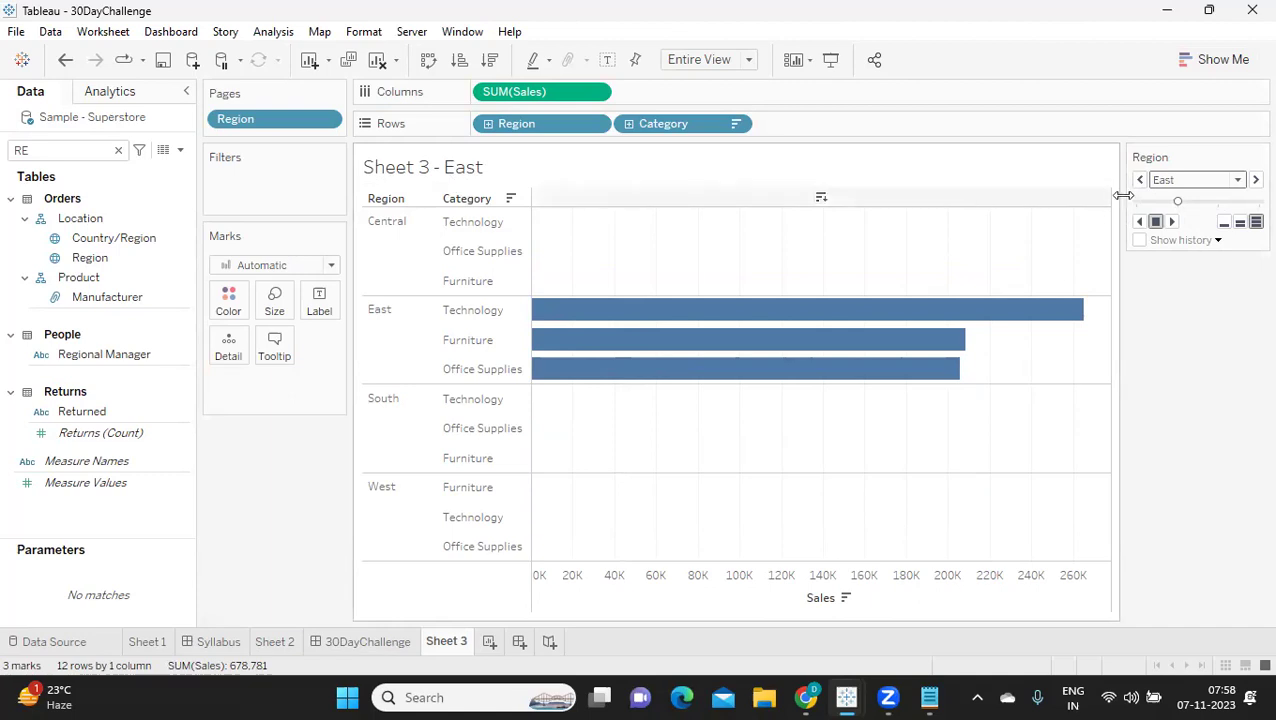
pyautogui.click(1256, 179)
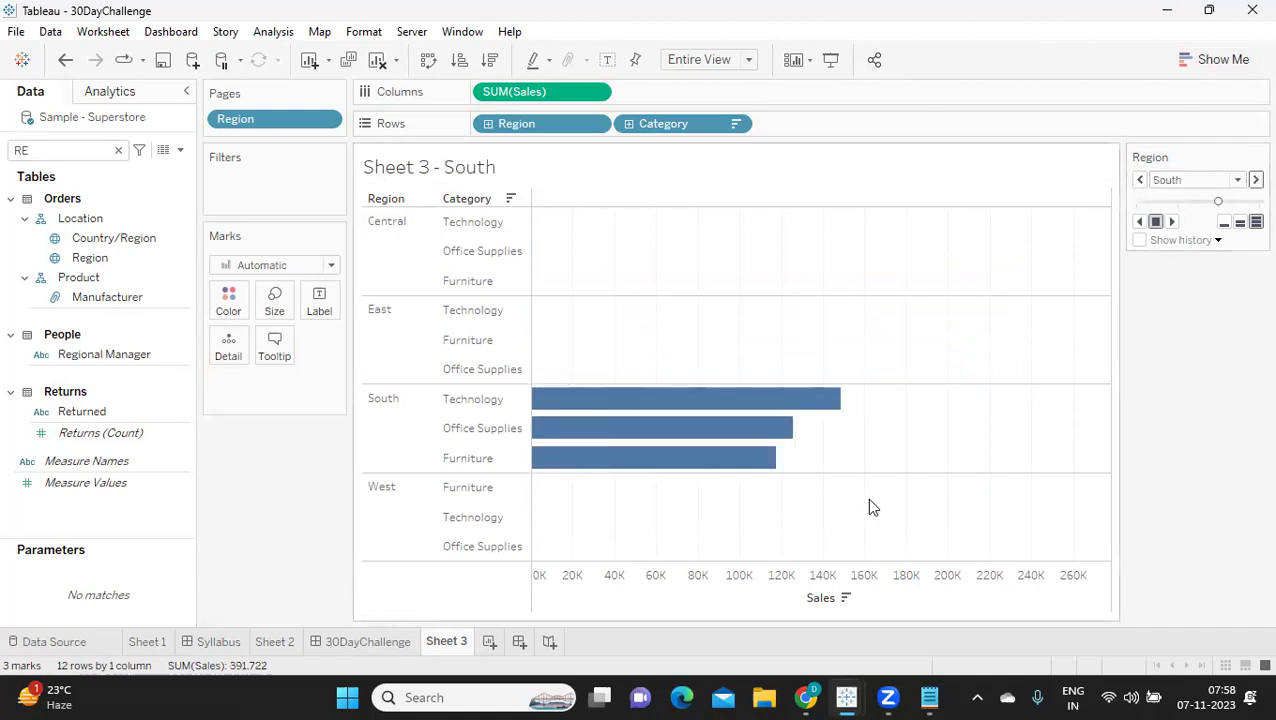
pyautogui.moveTo(846, 697)
pyautogui.click(896, 604)
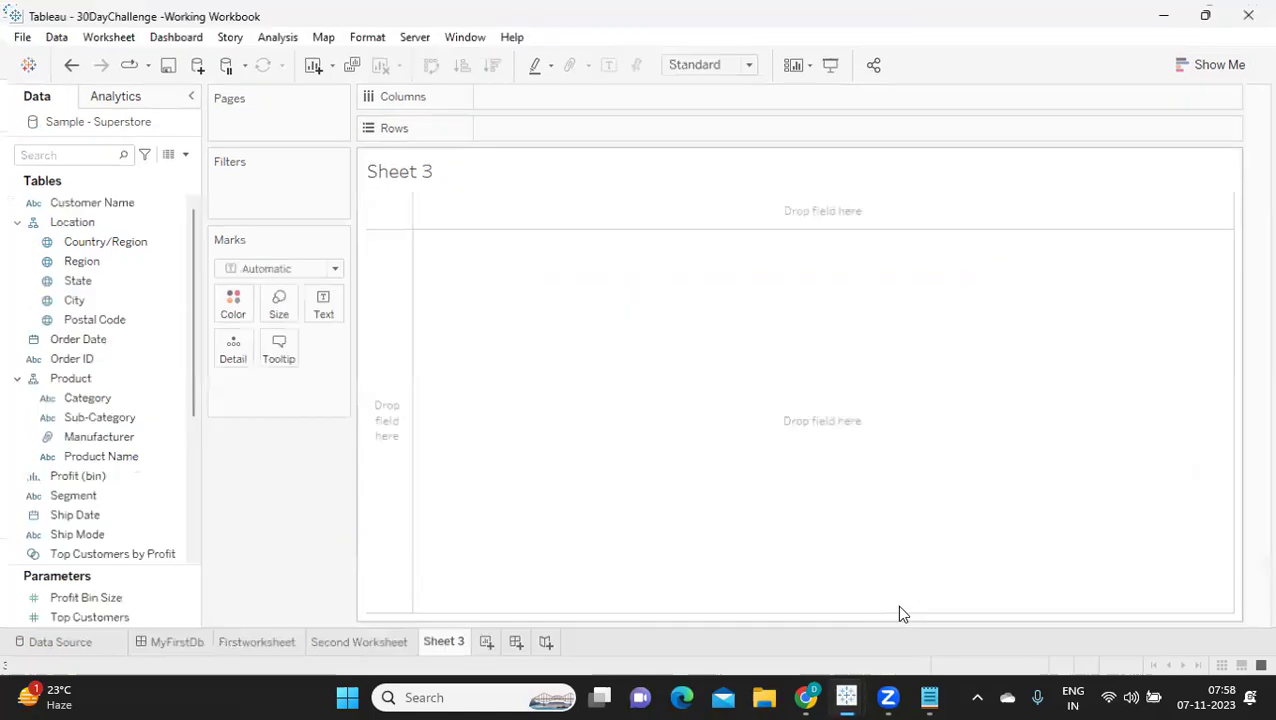
pyautogui.click(236, 641)
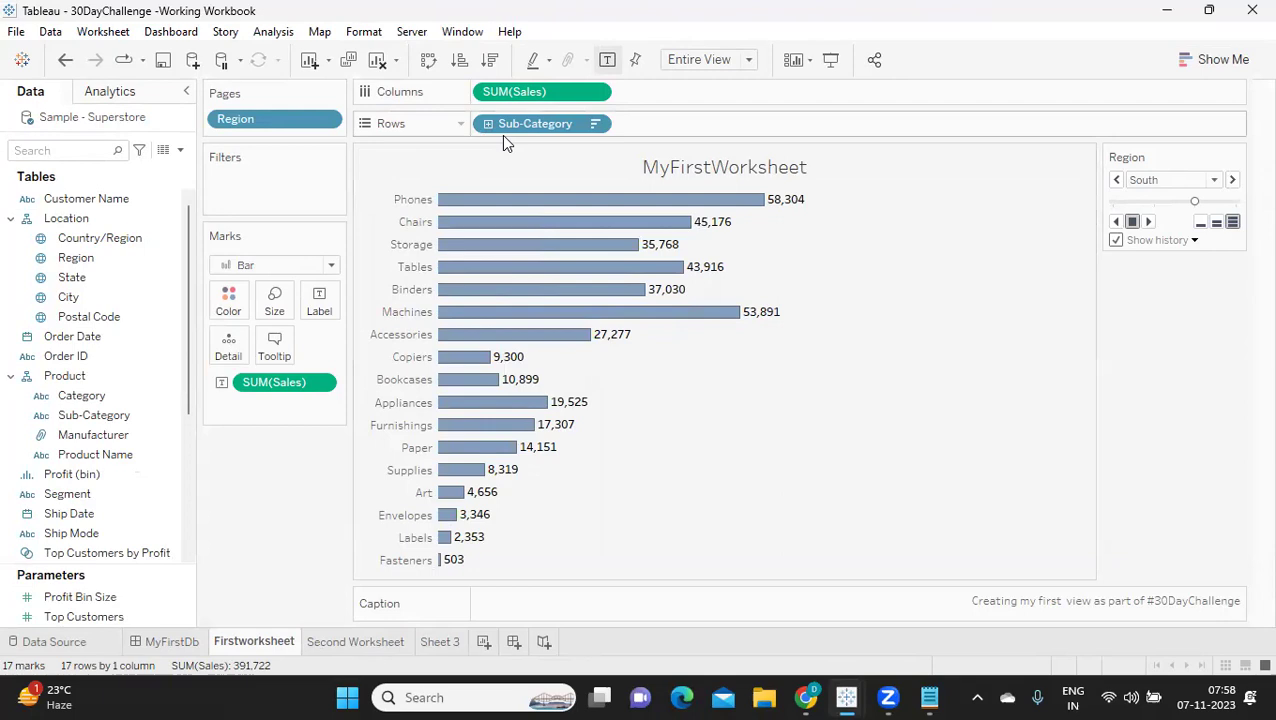
pyautogui.click(1145, 221)
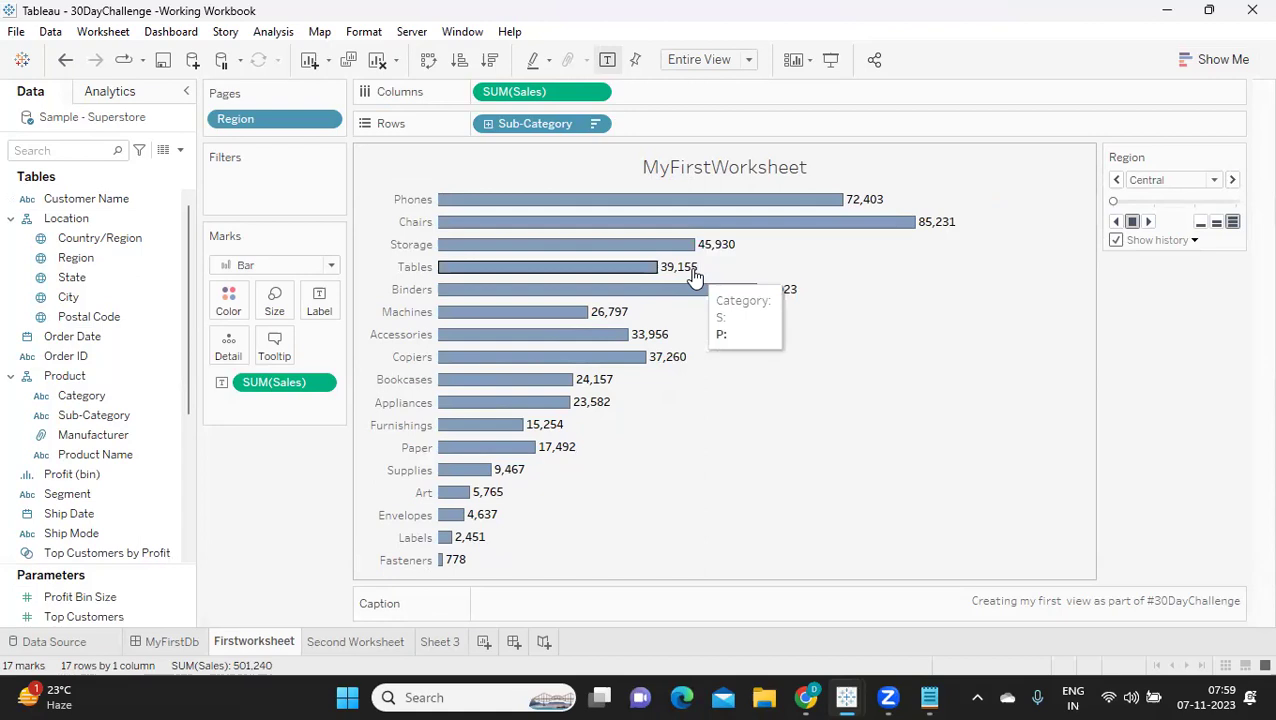
# Step: Append ' -<Region>' to the worksheet title, apply it, and play the Region pages
pyautogui.doubleClick(735, 163)
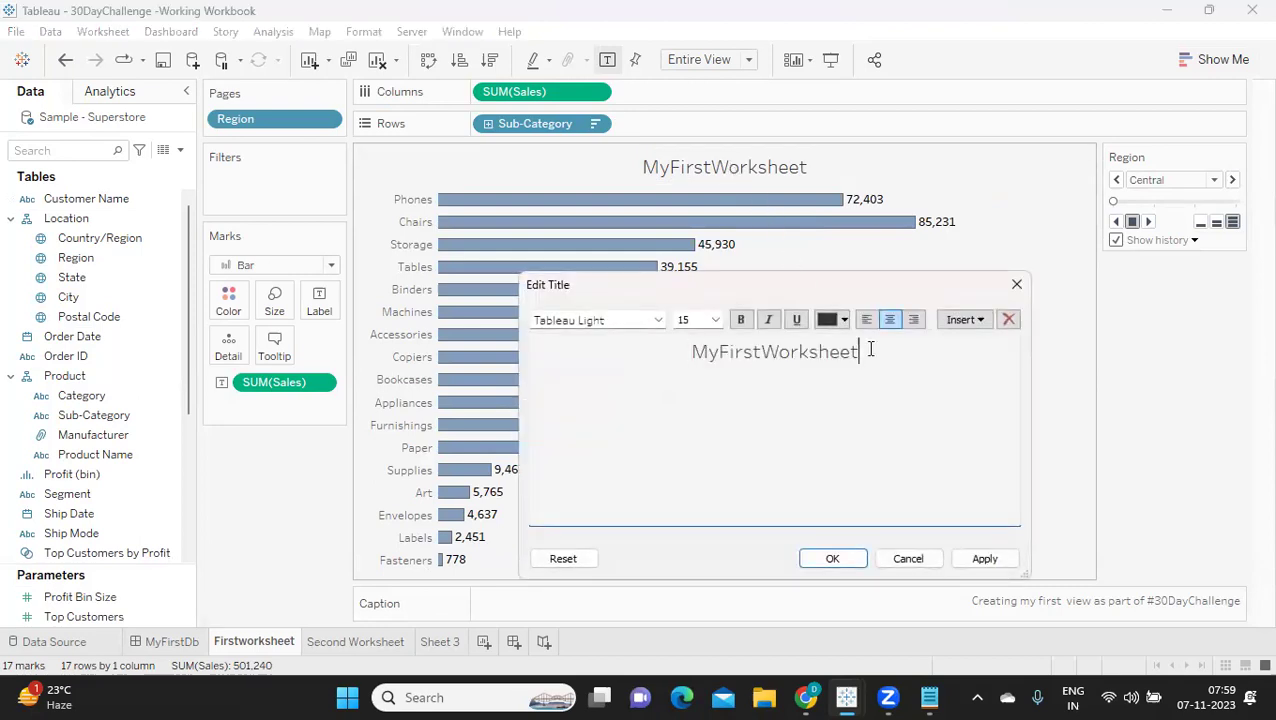
pyautogui.write('=')
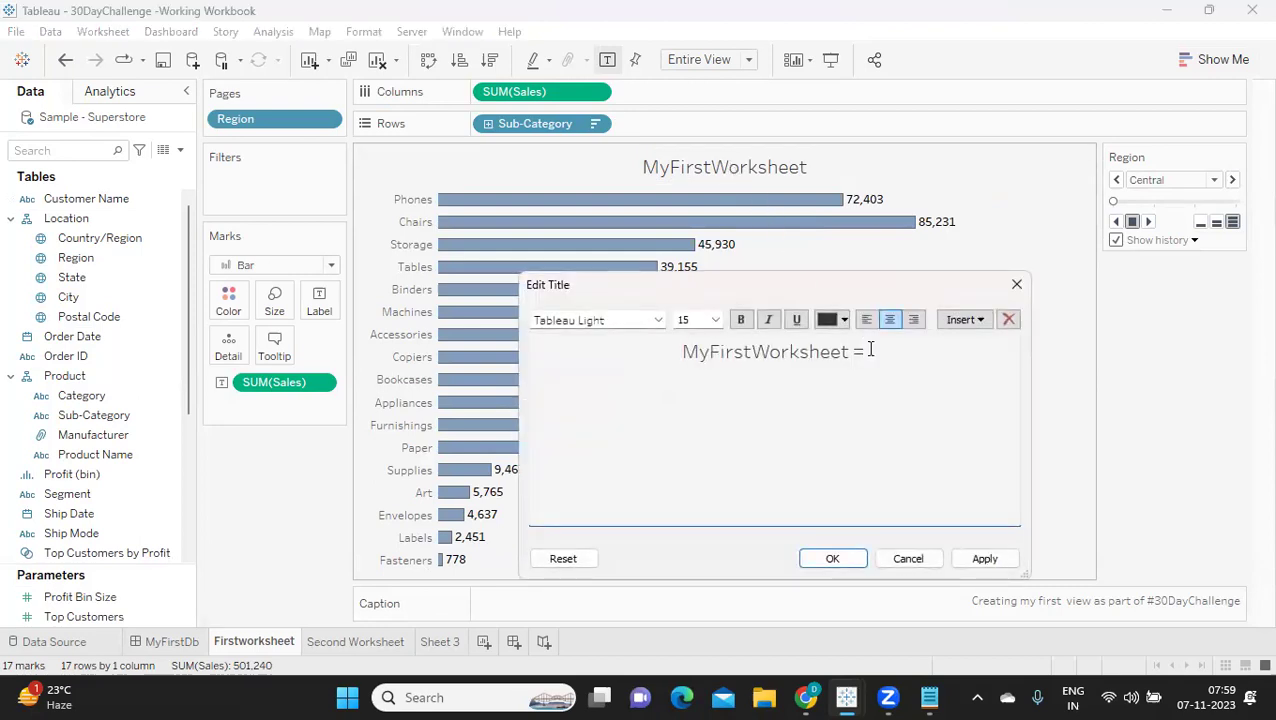
pyautogui.press('BackSpace')
pyautogui.write('-')
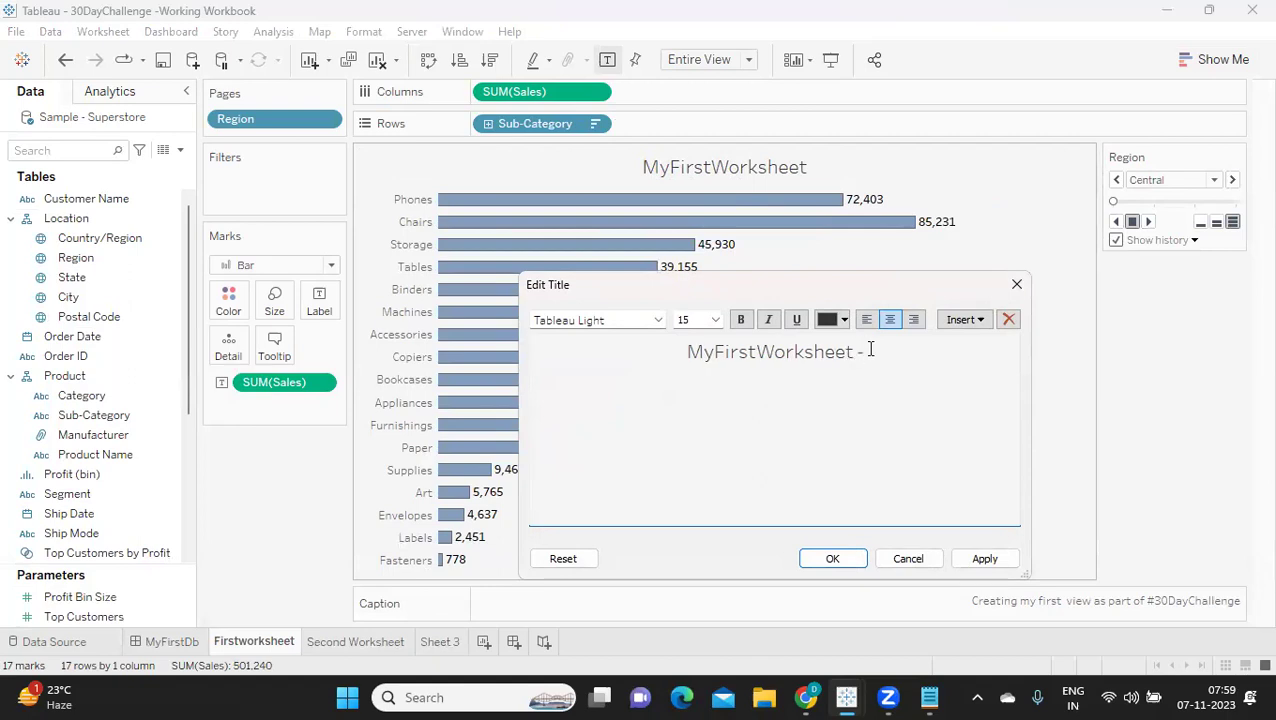
pyautogui.click(941, 320)
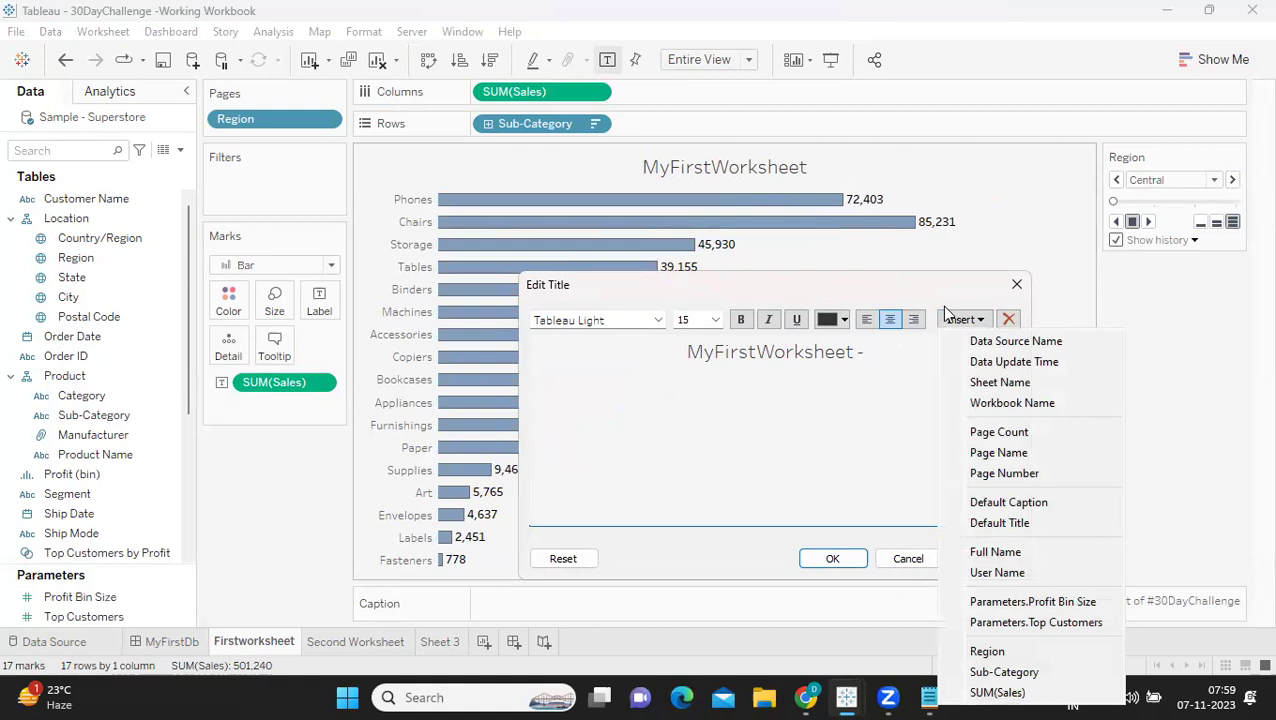
pyautogui.click(1012, 652)
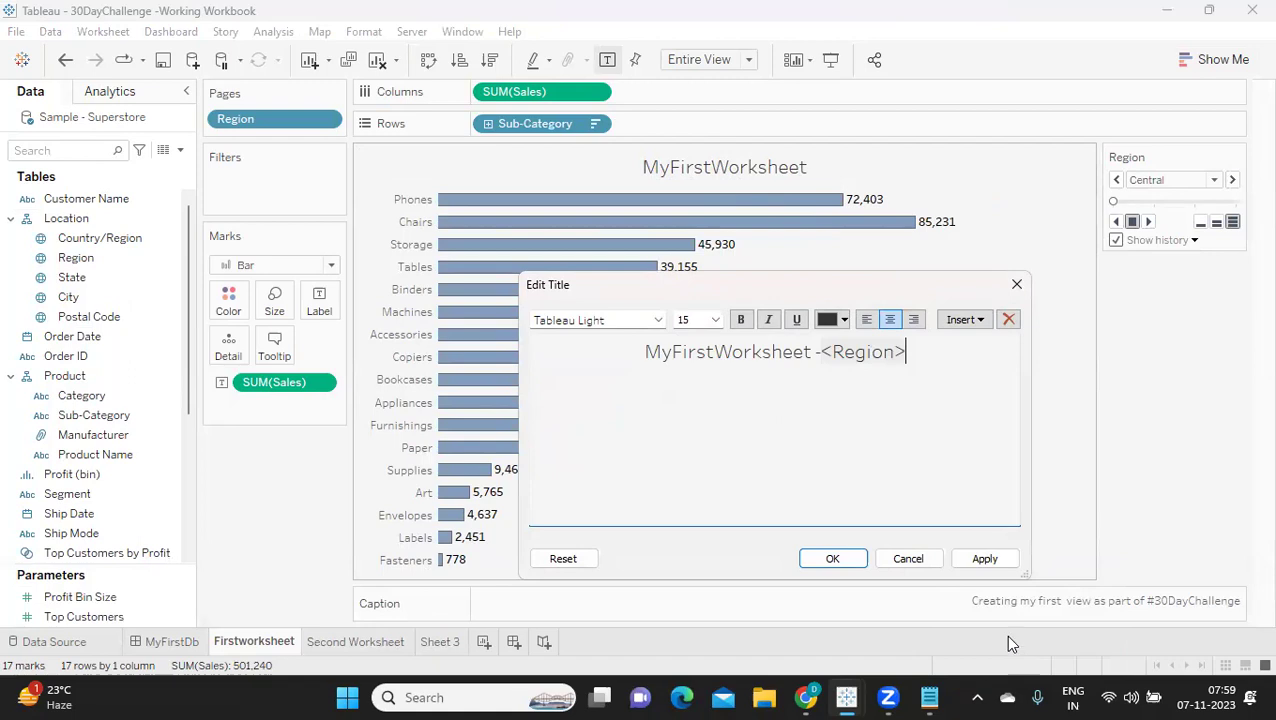
pyautogui.click(982, 560)
pyautogui.click(820, 558)
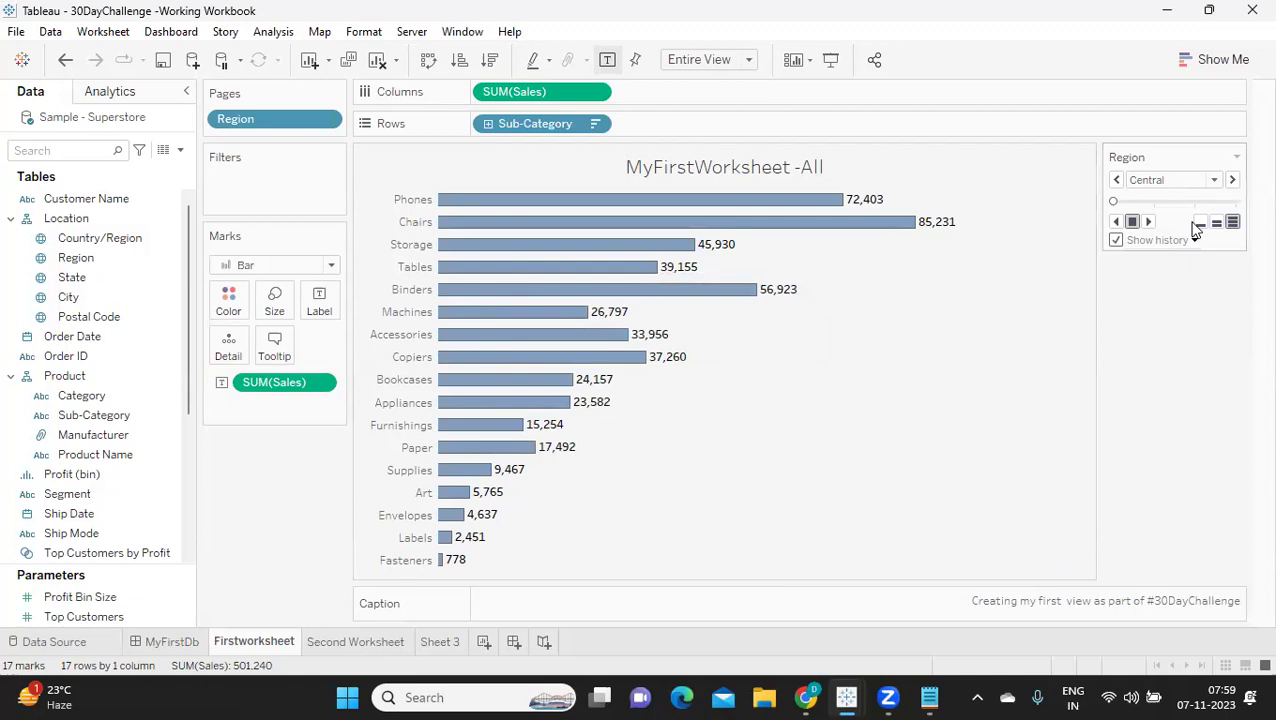
pyautogui.click(1148, 221)
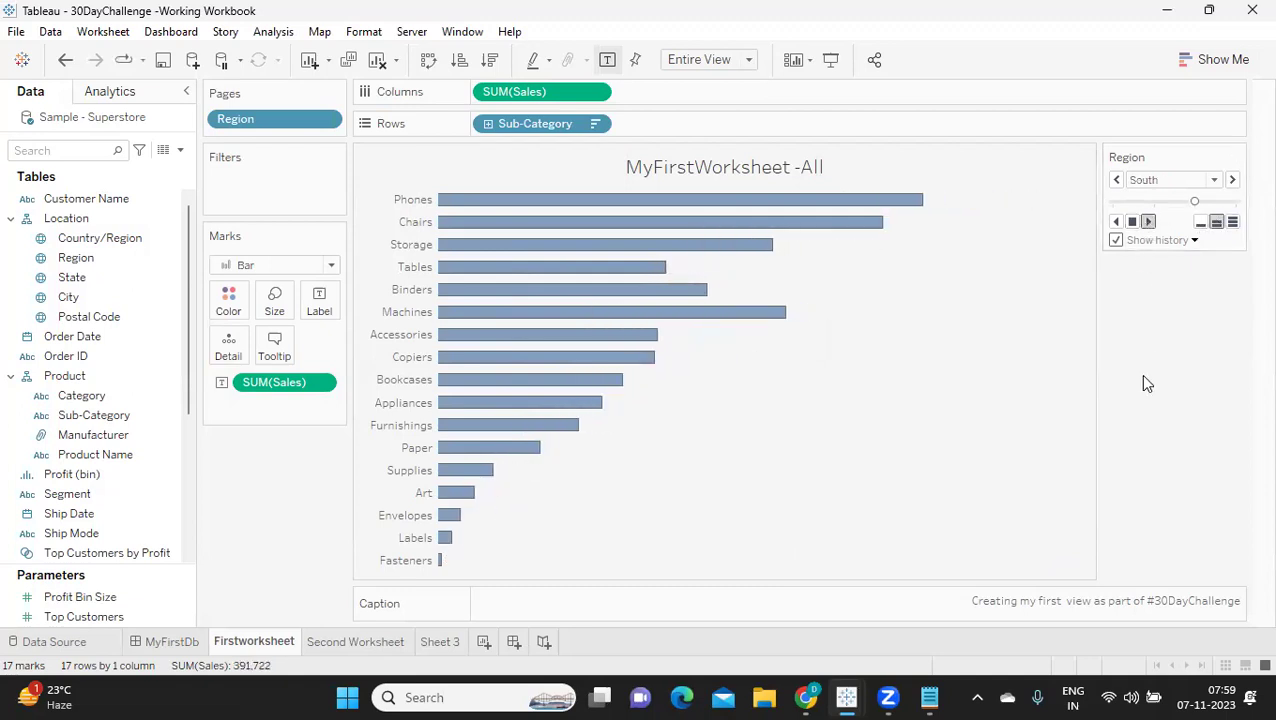
# Step: Try deleting the -<Region> part of the title, then discard those title edits
pyautogui.doubleClick(785, 178)
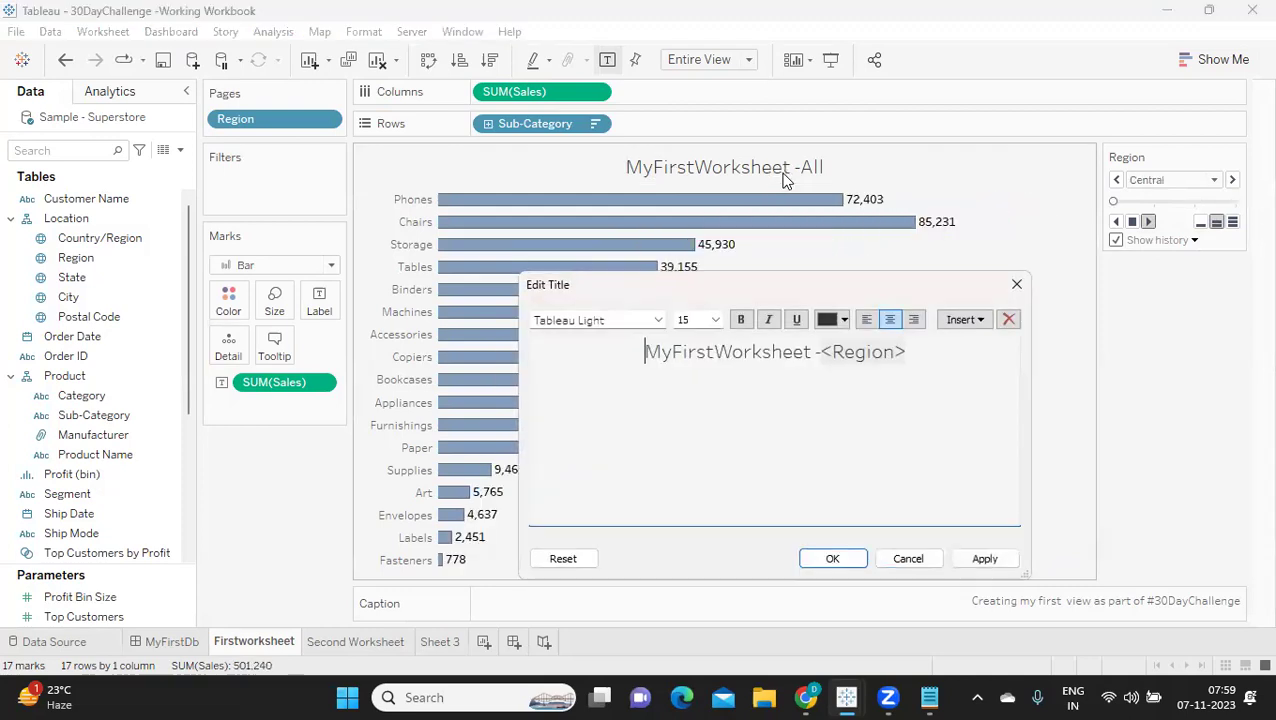
pyautogui.doubleClick(845, 350)
pyautogui.moveTo(845, 350); pyautogui.dragTo(917, 350)
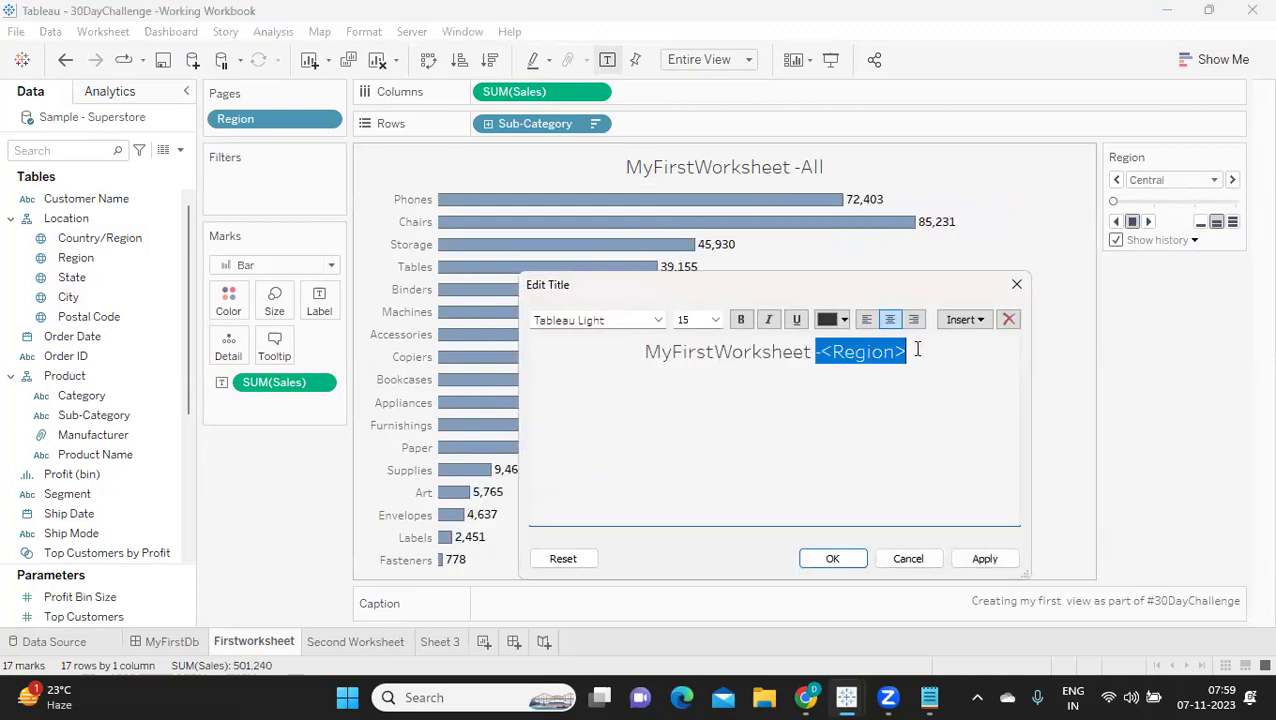
pyautogui.press('BackSpace')
pyautogui.click(978, 320)
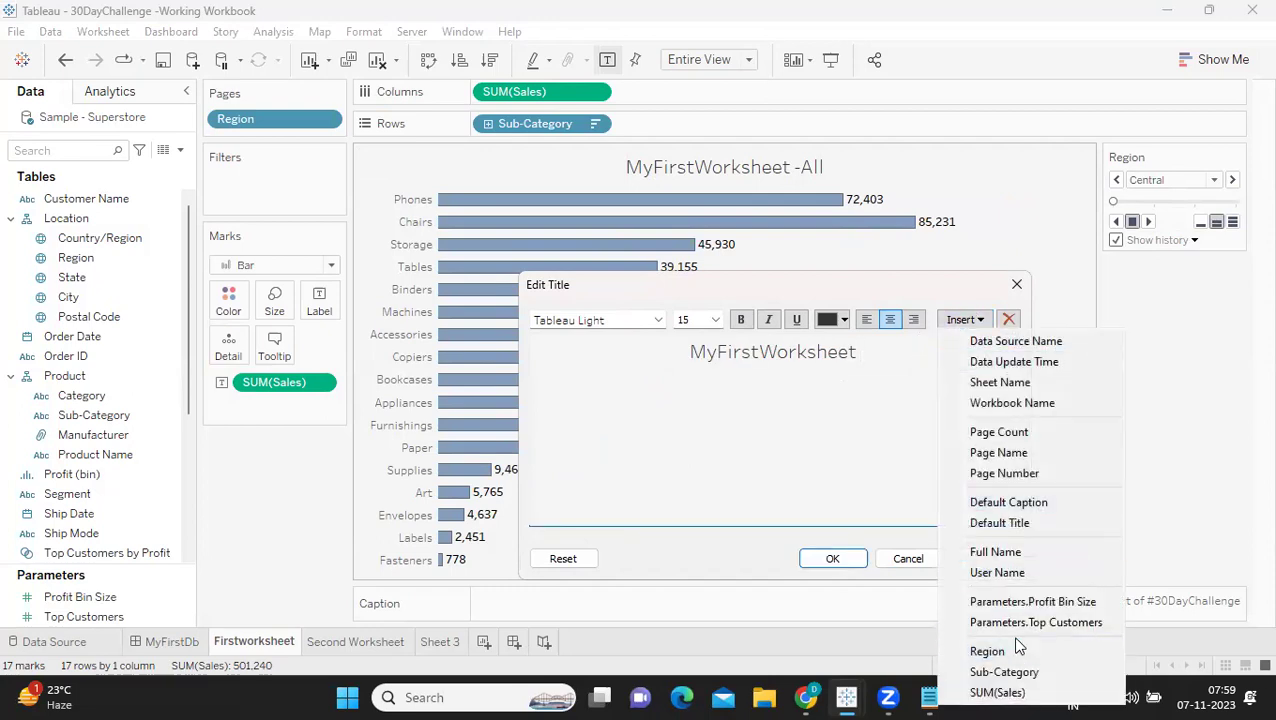
pyautogui.click(1168, 441)
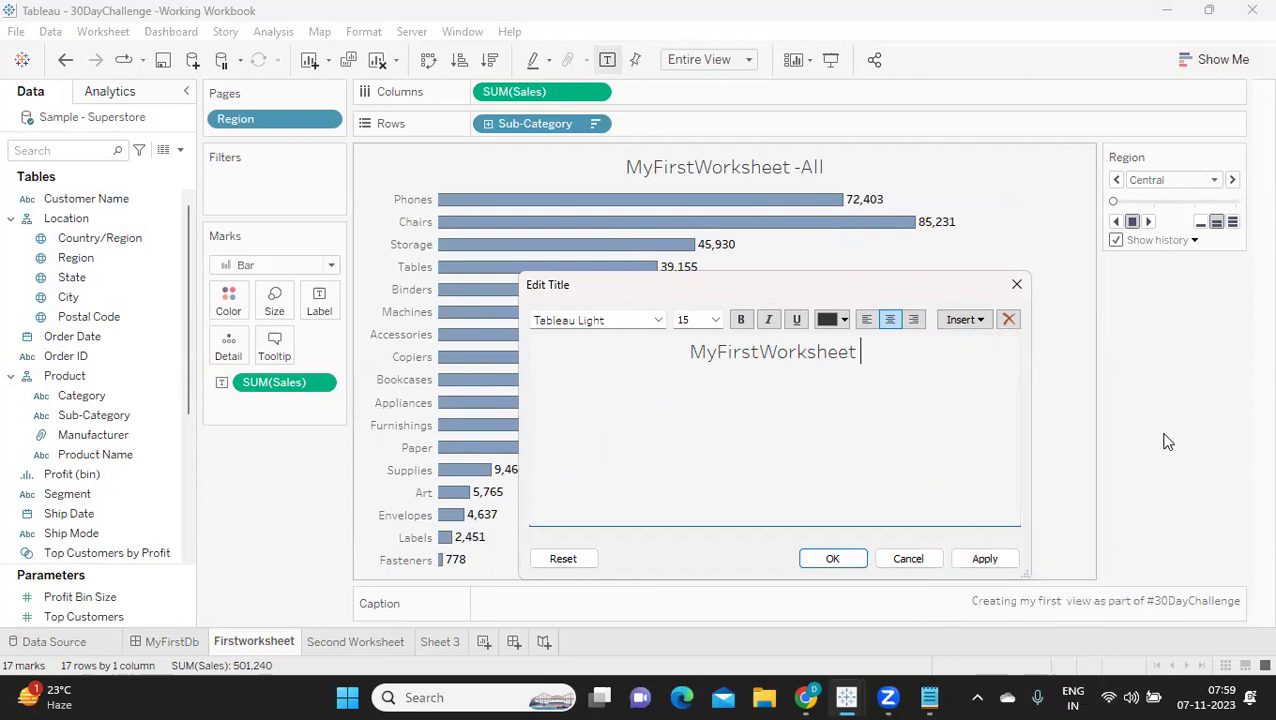
pyautogui.click(926, 562)
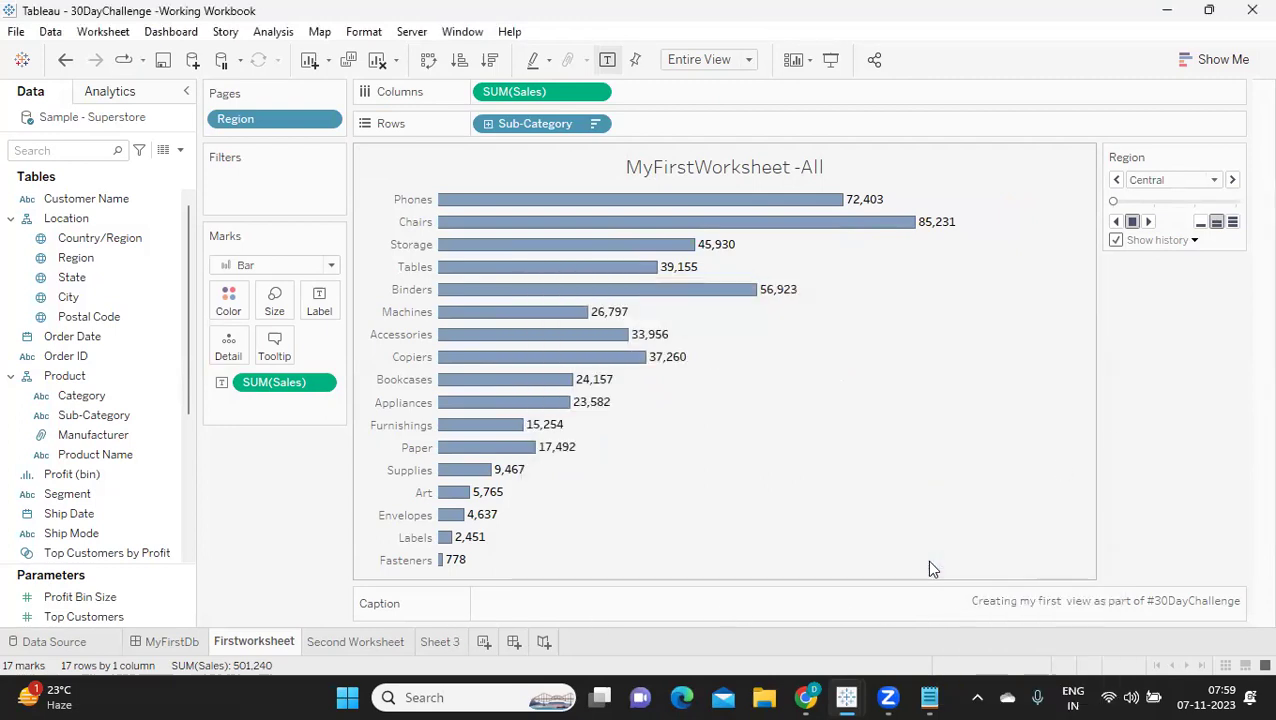
# Step: Inspect how the Sheet 3 title is built in the other workbook, closing without changes
pyautogui.hotkey('alt', 'Tab')
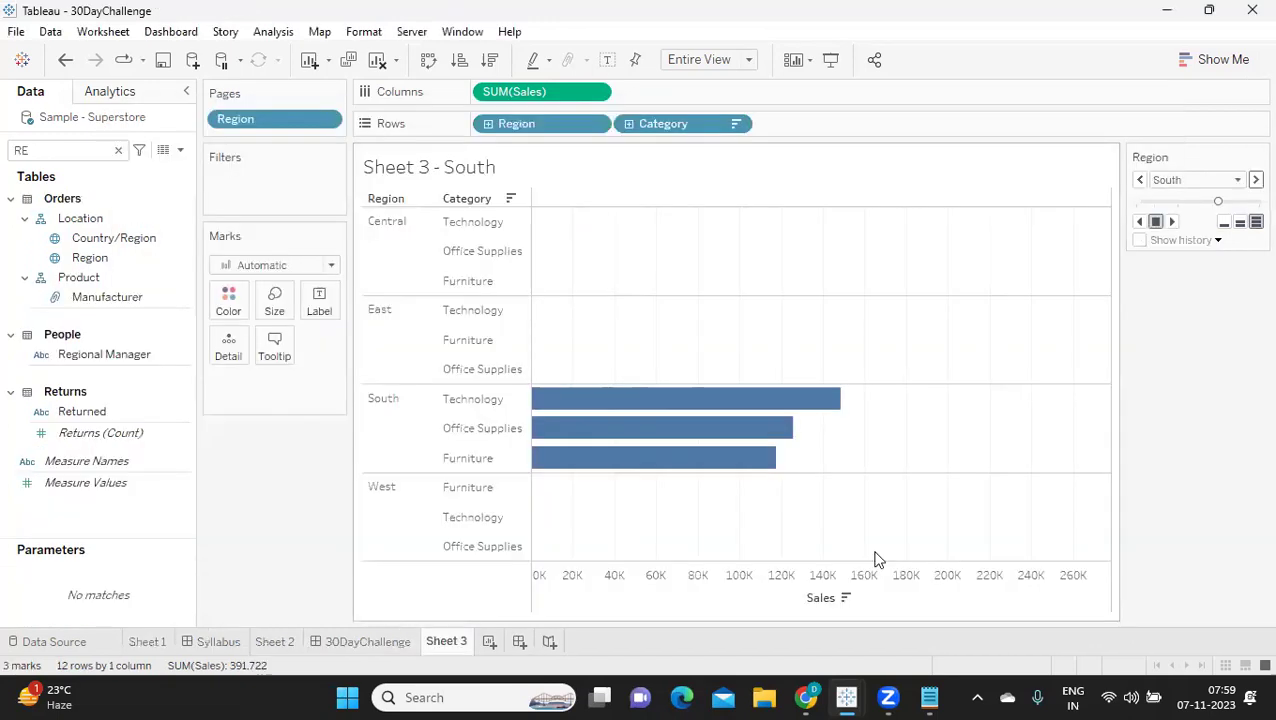
pyautogui.doubleClick(897, 178)
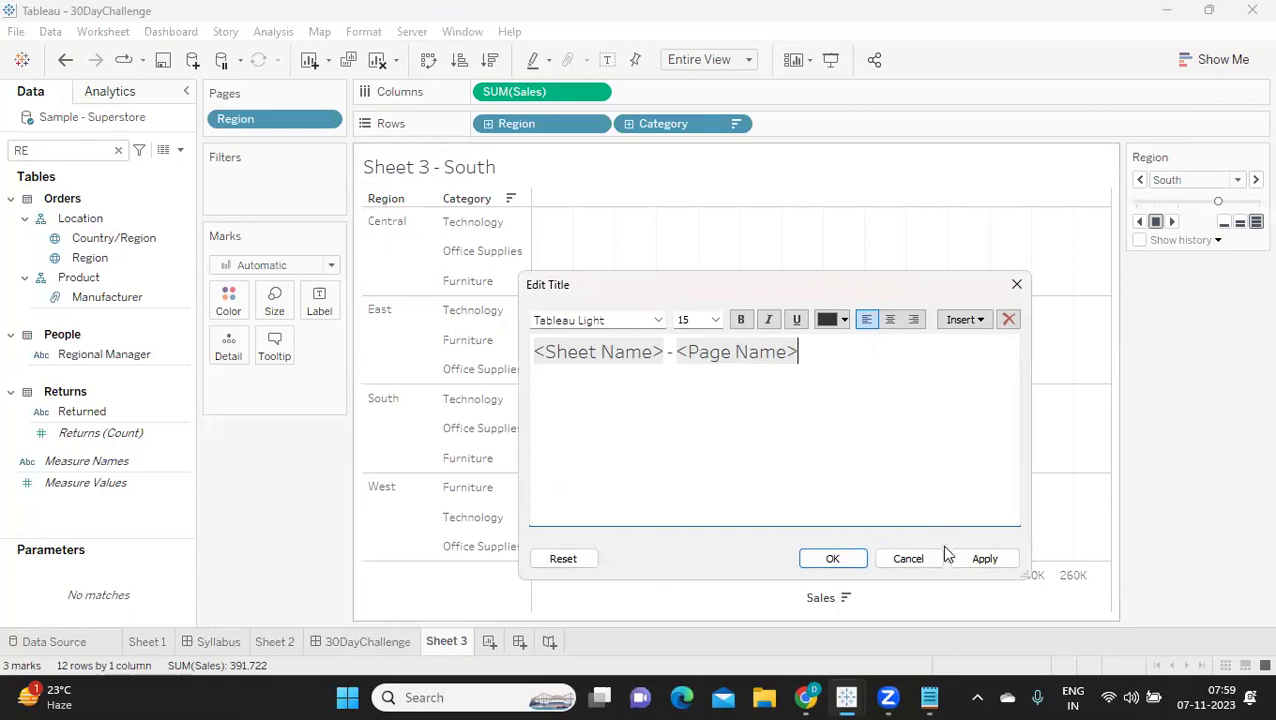
pyautogui.click(910, 562)
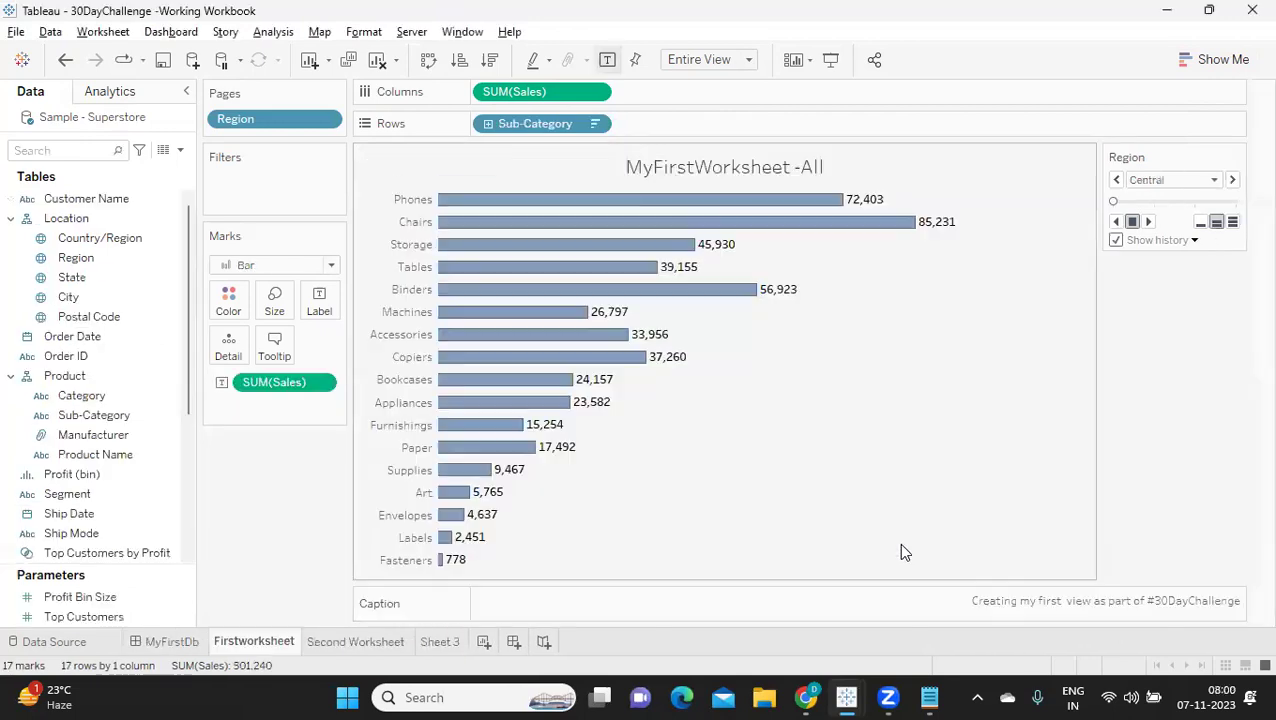
# Step: Replace <Region> in the title with Page Name, then play and stop the Region pages
pyautogui.doubleClick(800, 168)
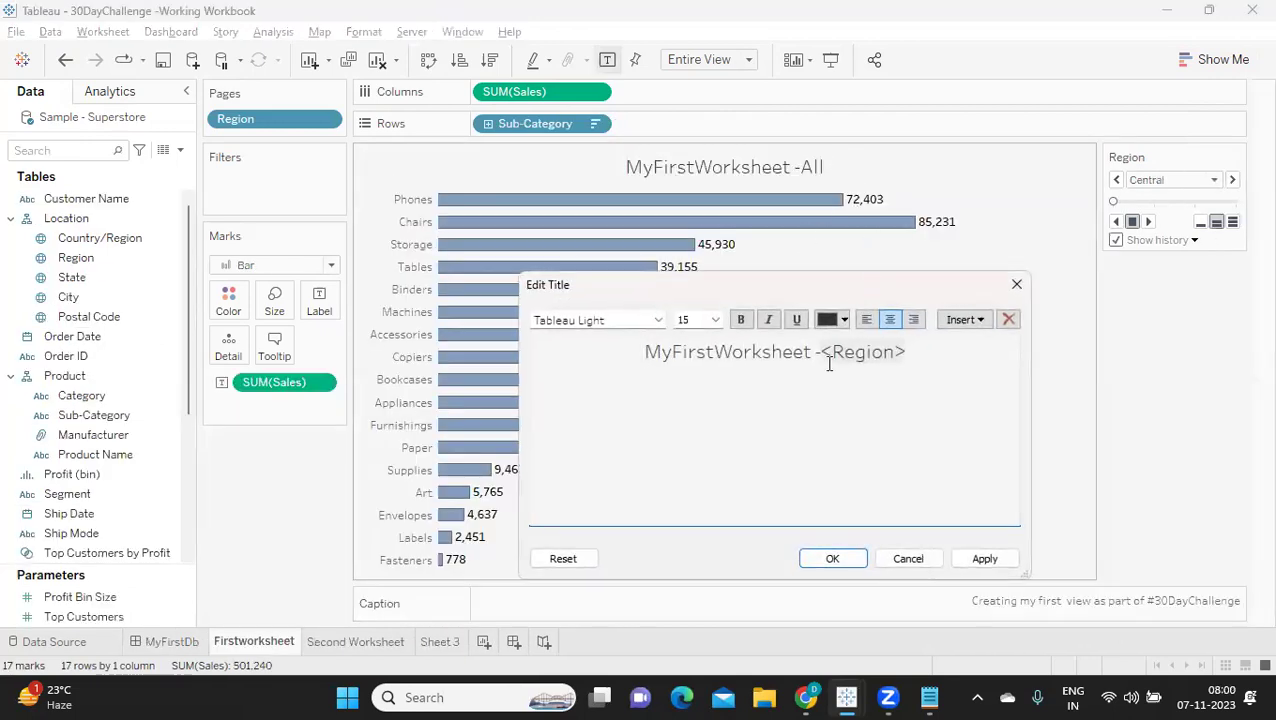
pyautogui.moveTo(821, 352); pyautogui.dragTo(905, 352)
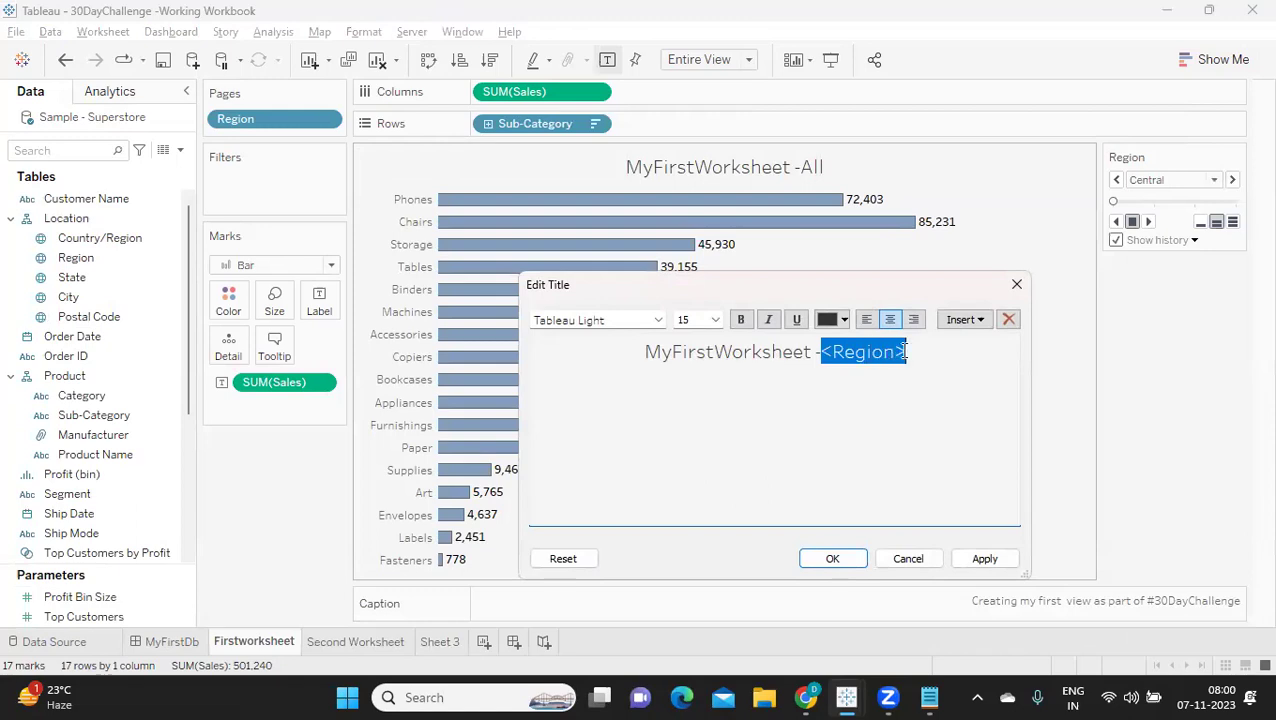
pyautogui.click(962, 320)
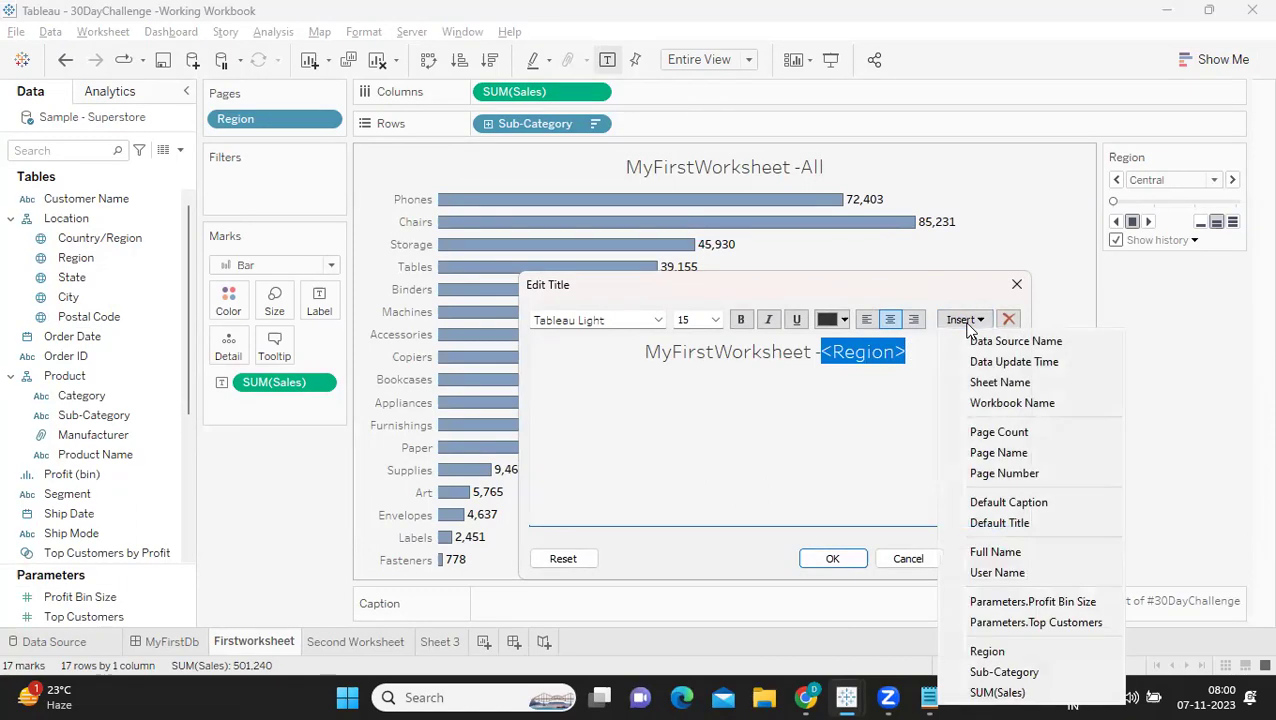
pyautogui.click(997, 453)
pyautogui.click(985, 559)
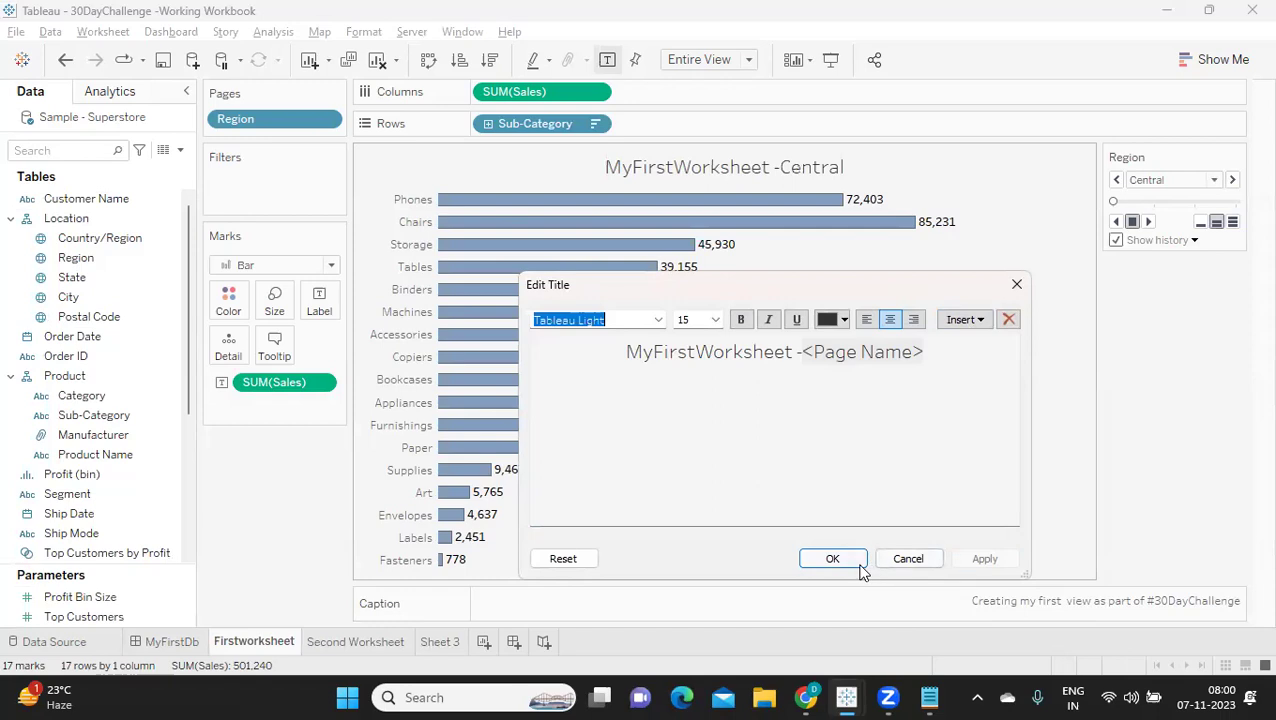
pyautogui.click(832, 558)
pyautogui.click(1148, 222)
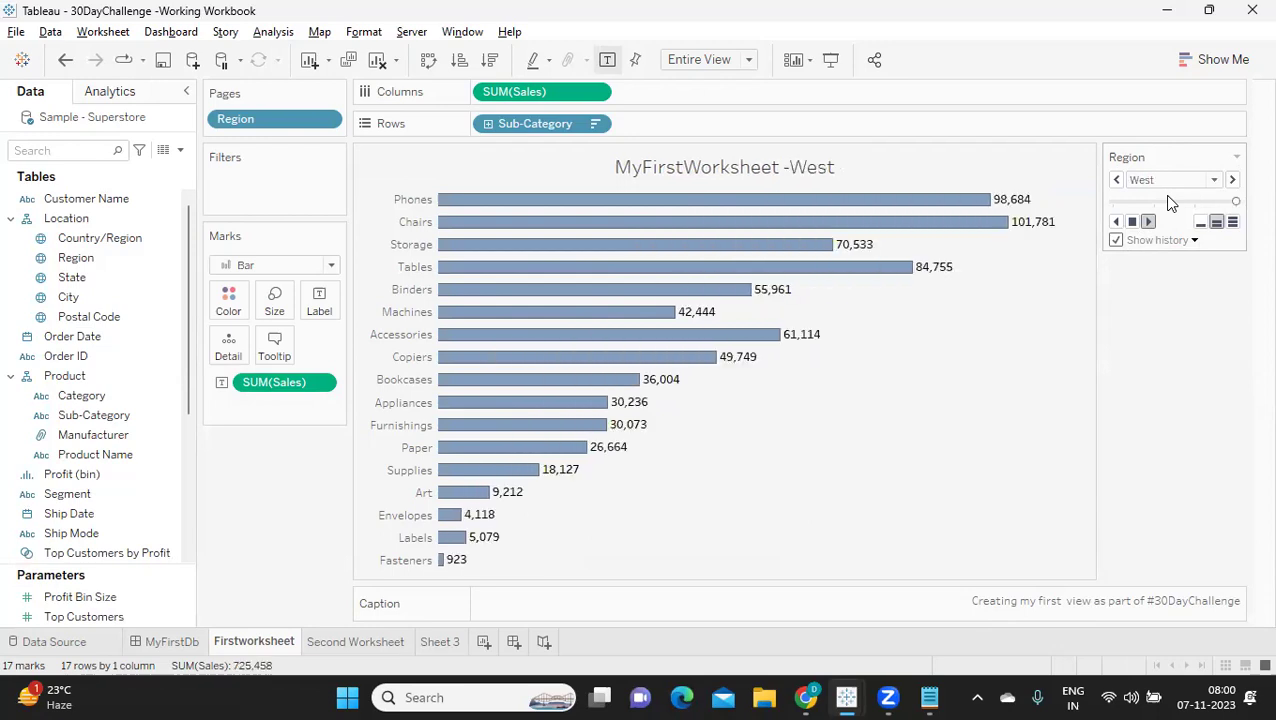
pyautogui.click(1133, 221)
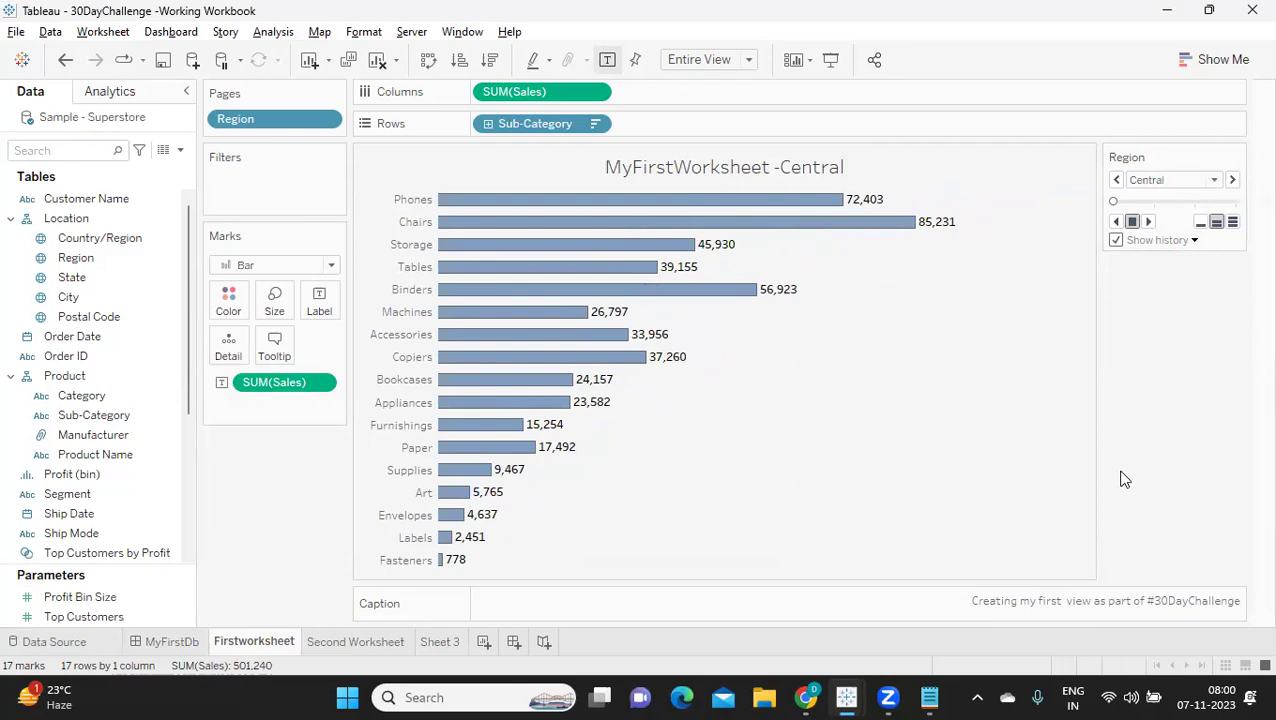
# Step: Add DAY10 lines '.TWB - tABLEAU WORKBOOK' and '.TWBX - Packaged Tableau Workbook' in Notepad
pyautogui.click(927, 613)
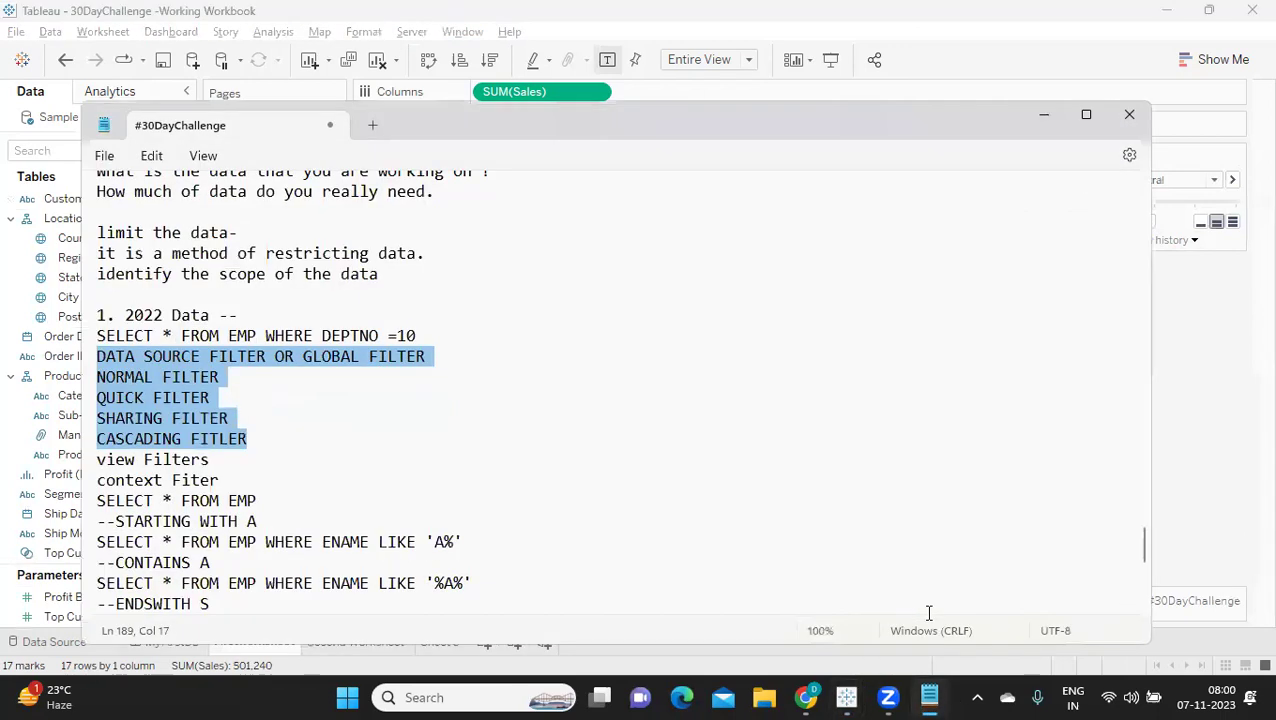
pyautogui.scroll(-6, 920, 608)
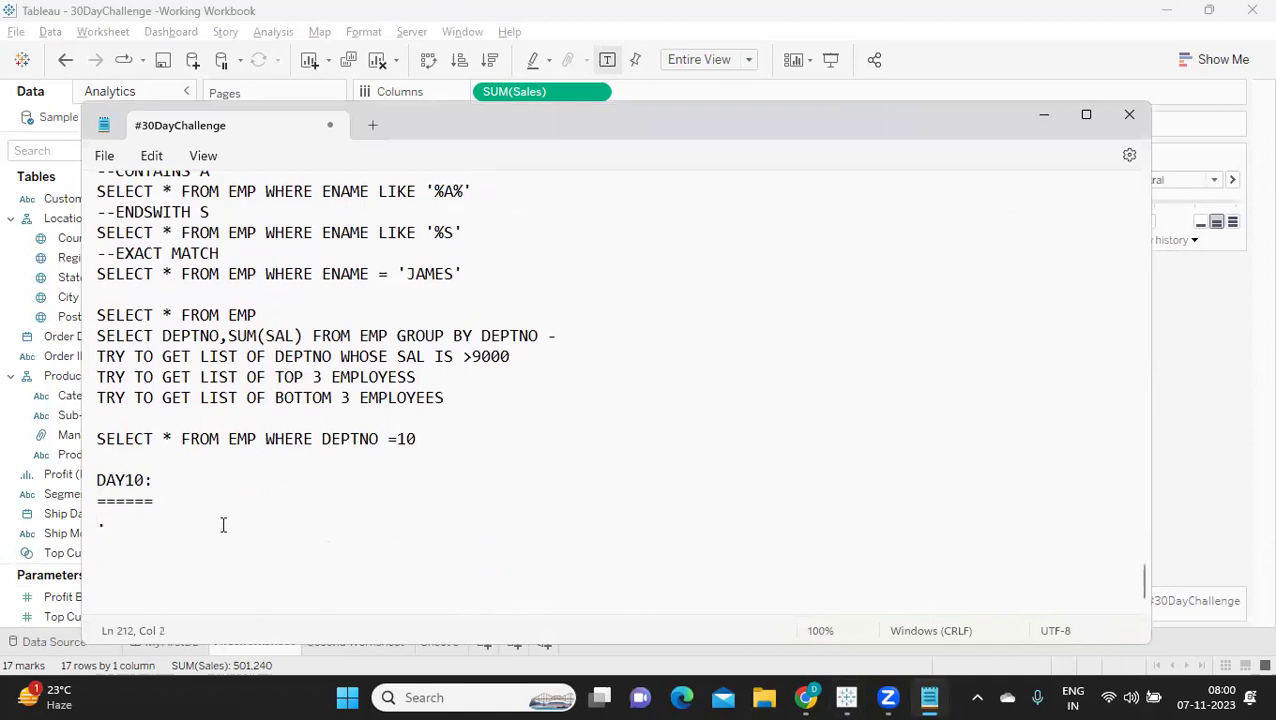
pyautogui.write('TWB ')
pyautogui.write('.TWB')
pyautogui.write('X')
pyautogui.click(208, 501)
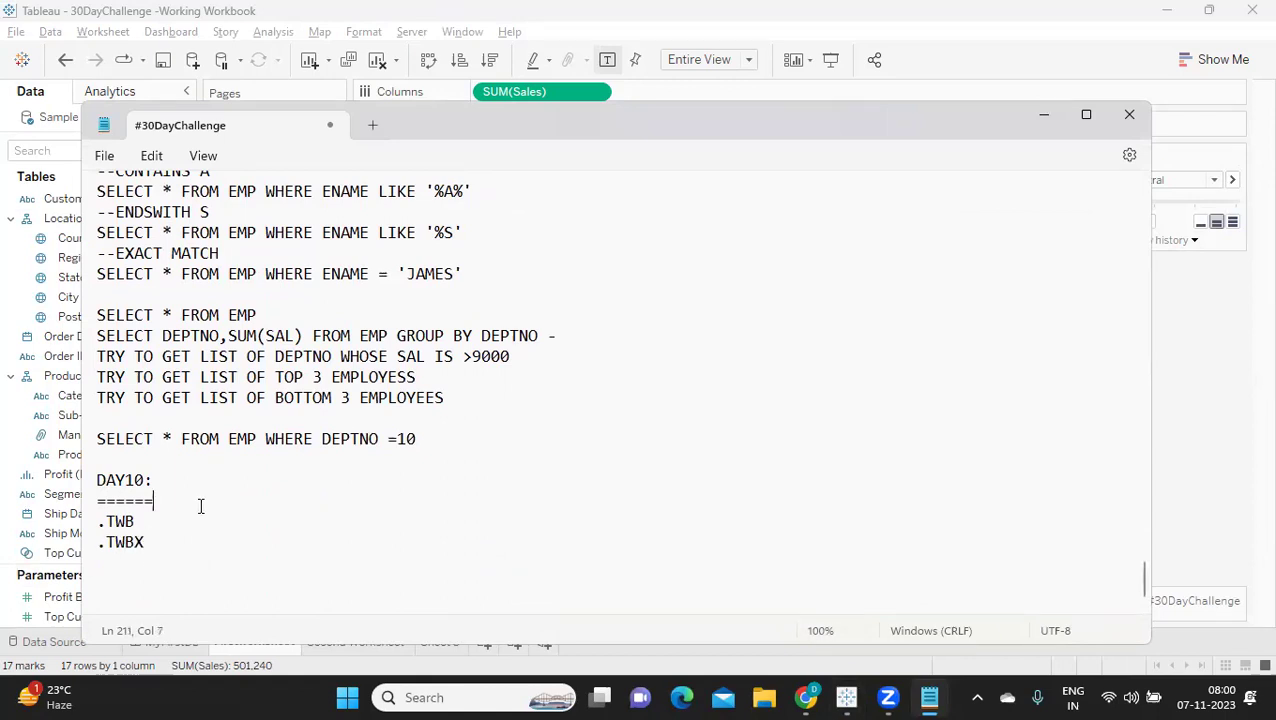
pyautogui.click(193, 523)
pyautogui.write('- tABLEAU WORKBOOK ')
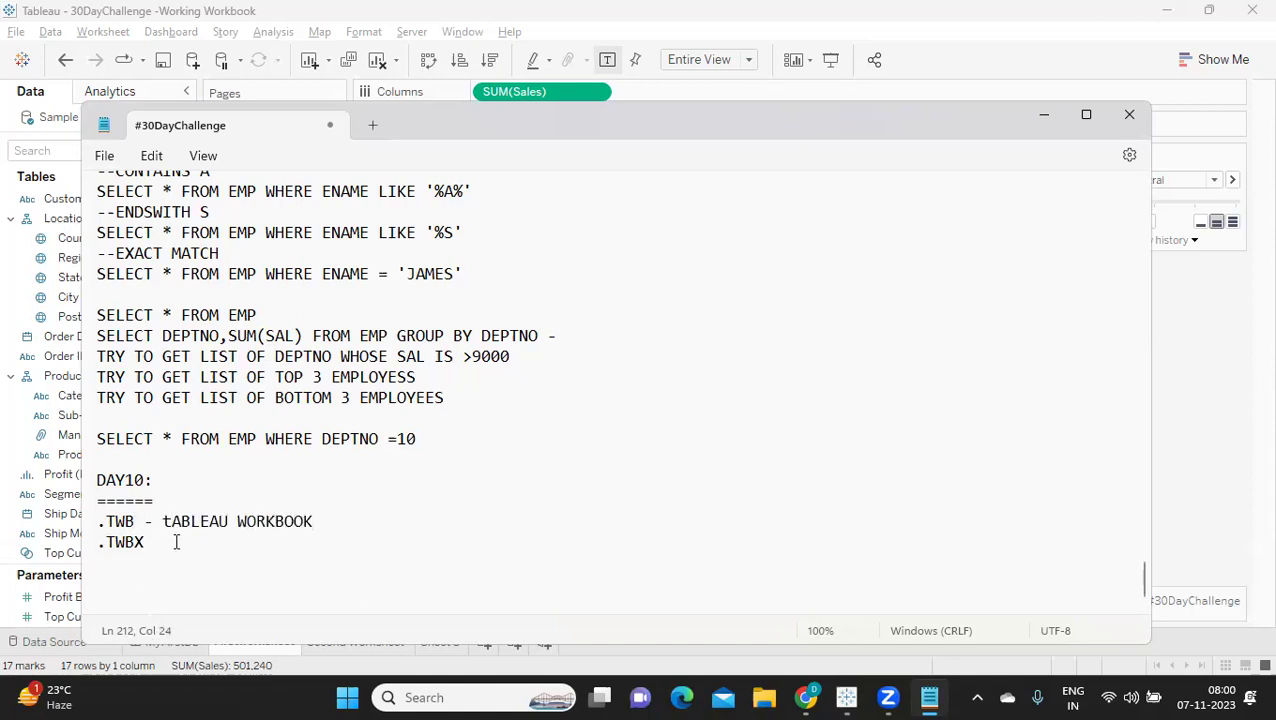
pyautogui.write('.TWBX -  Tableau')
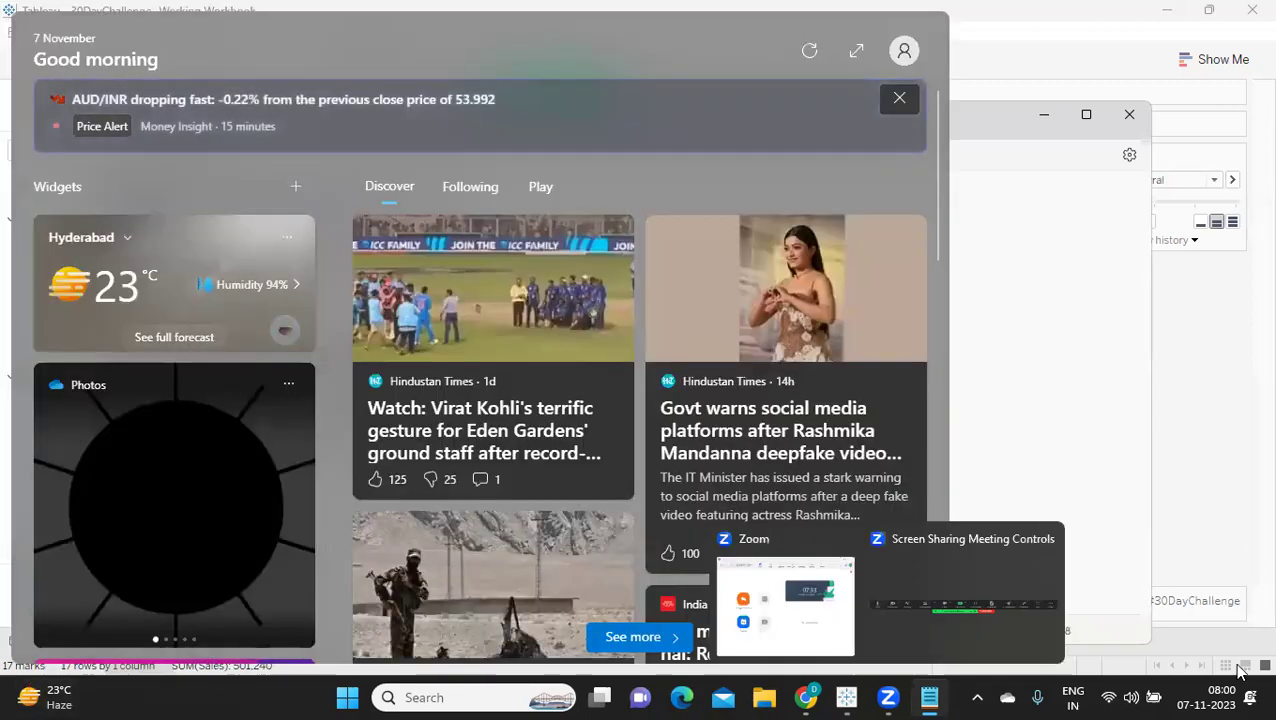
pyautogui.press('BackSpace')
pyautogui.press('BackSpace')
pyautogui.press('BackSpace')
pyautogui.press('BackSpace')
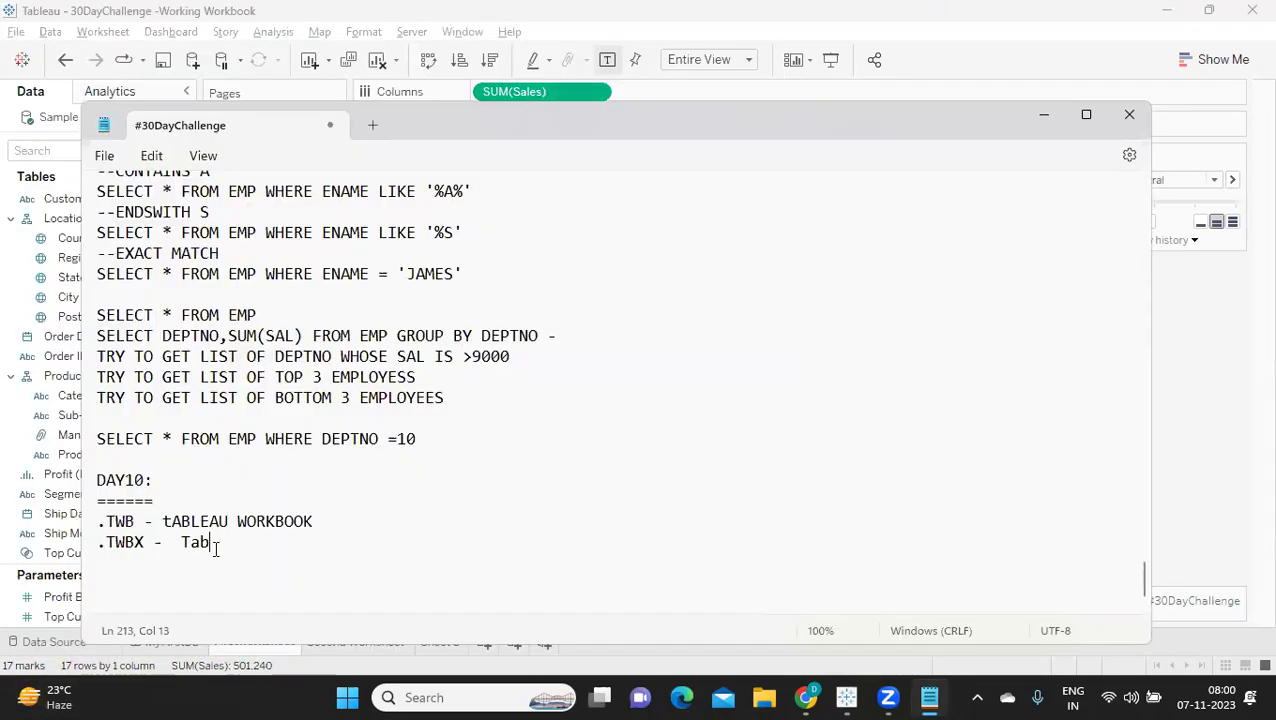
pyautogui.press('BackSpace')
pyautogui.press('BackSpace')
pyautogui.write('Packaged ')
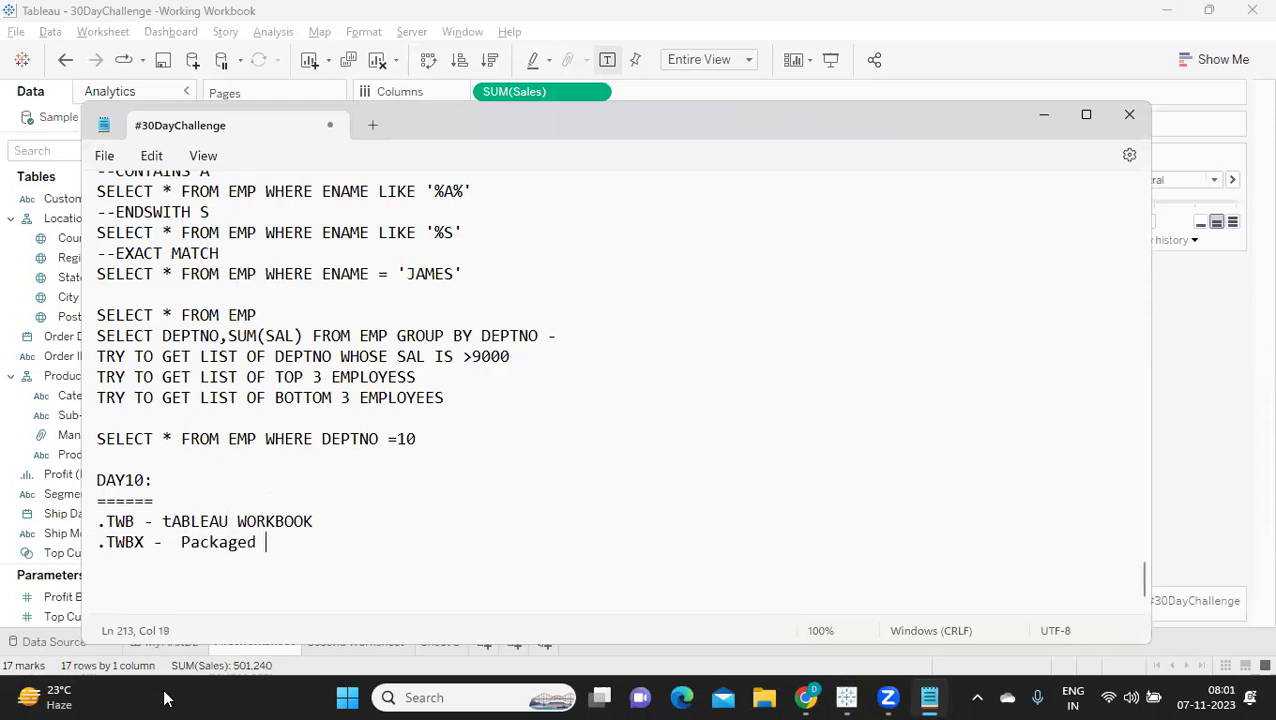
pyautogui.write('Tableau Wo')
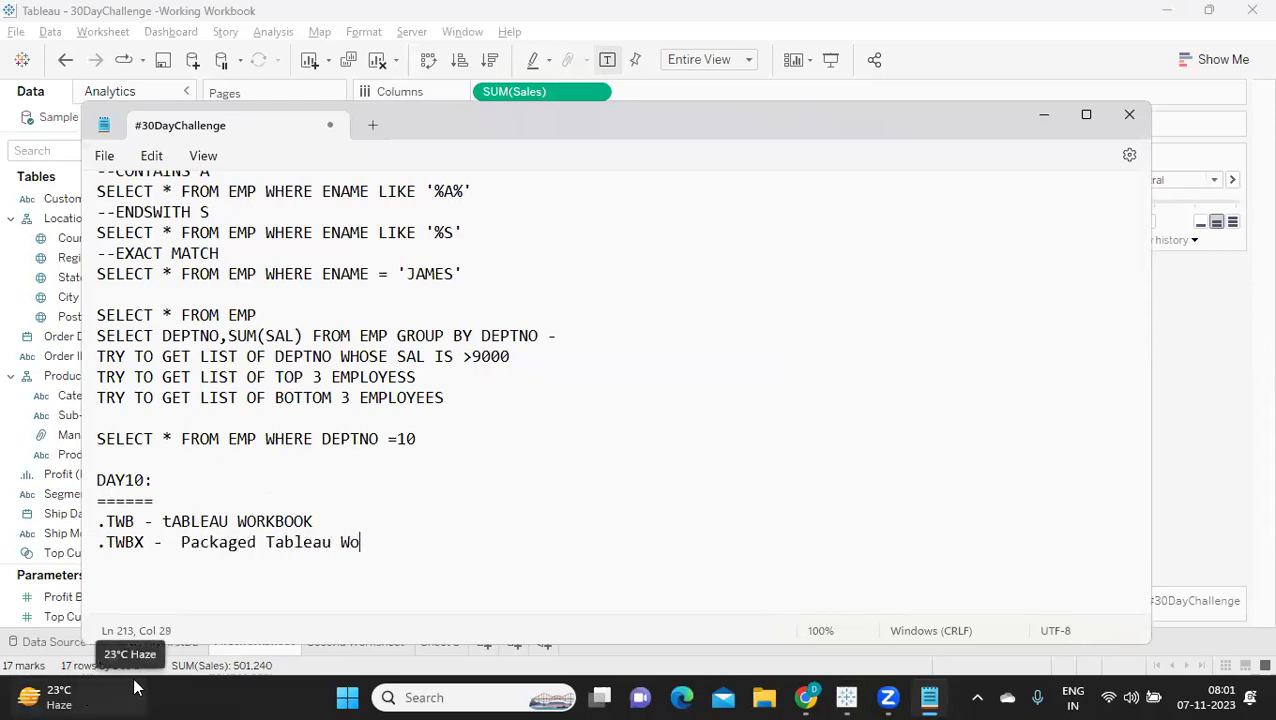
pyautogui.write('rkbook')
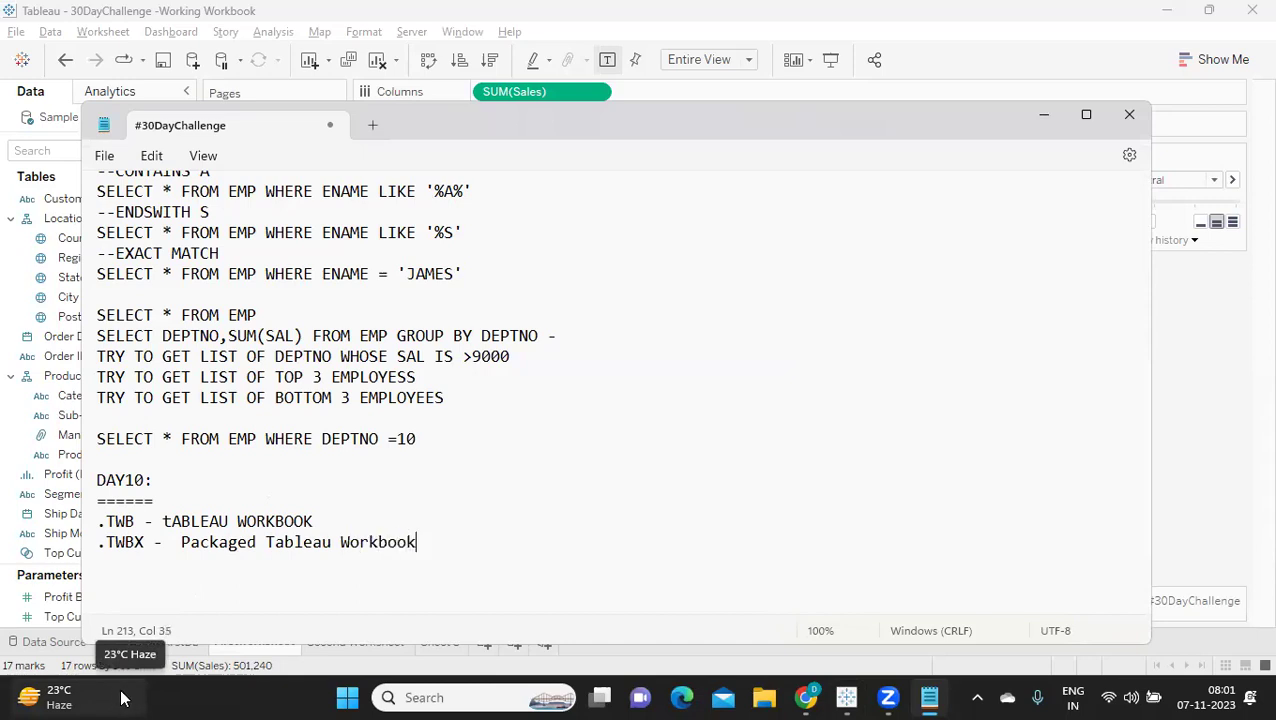
pyautogui.moveTo(127, 697)
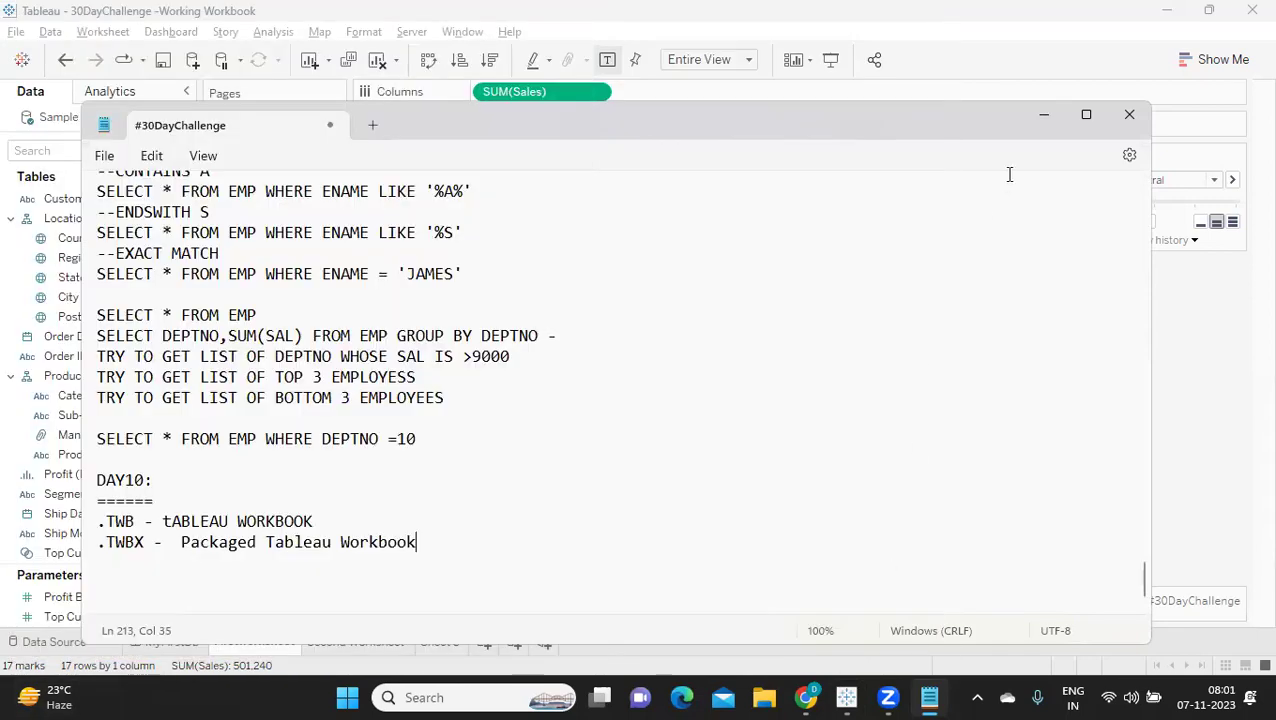
# Step: Minimize Notepad and save the Tableau workbook in place
pyautogui.click(1037, 114)
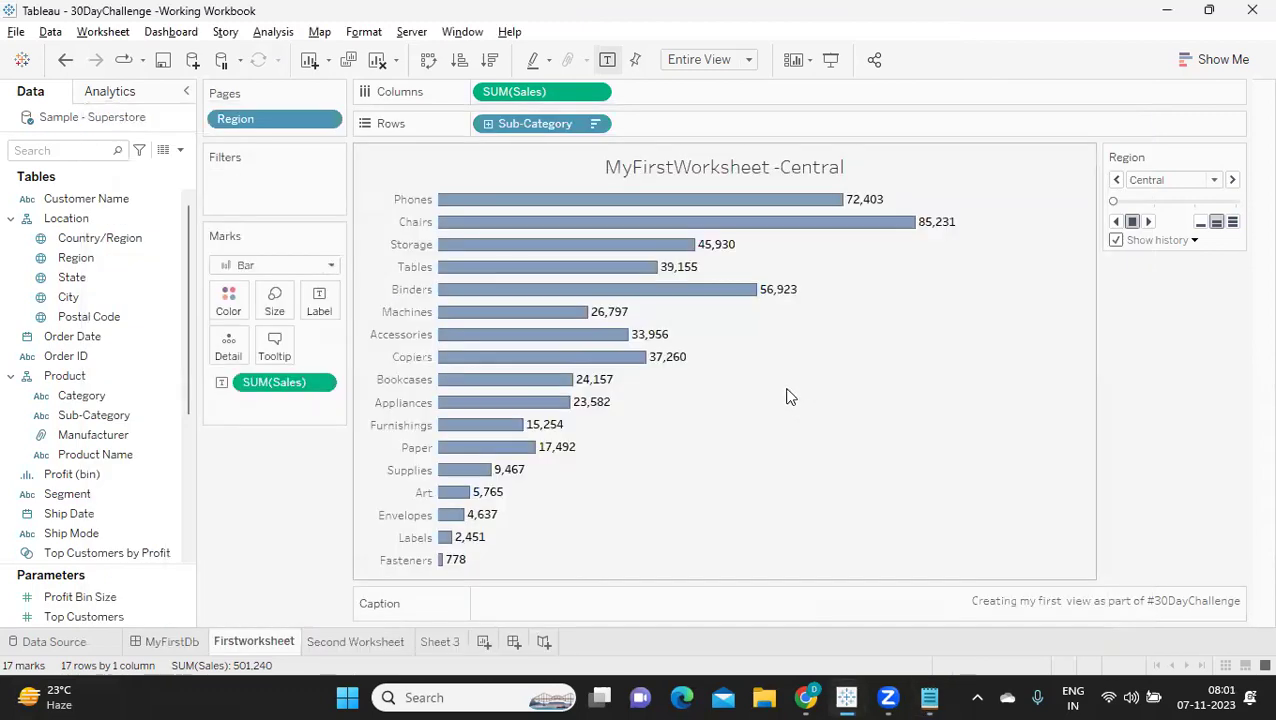
pyautogui.click(16, 32)
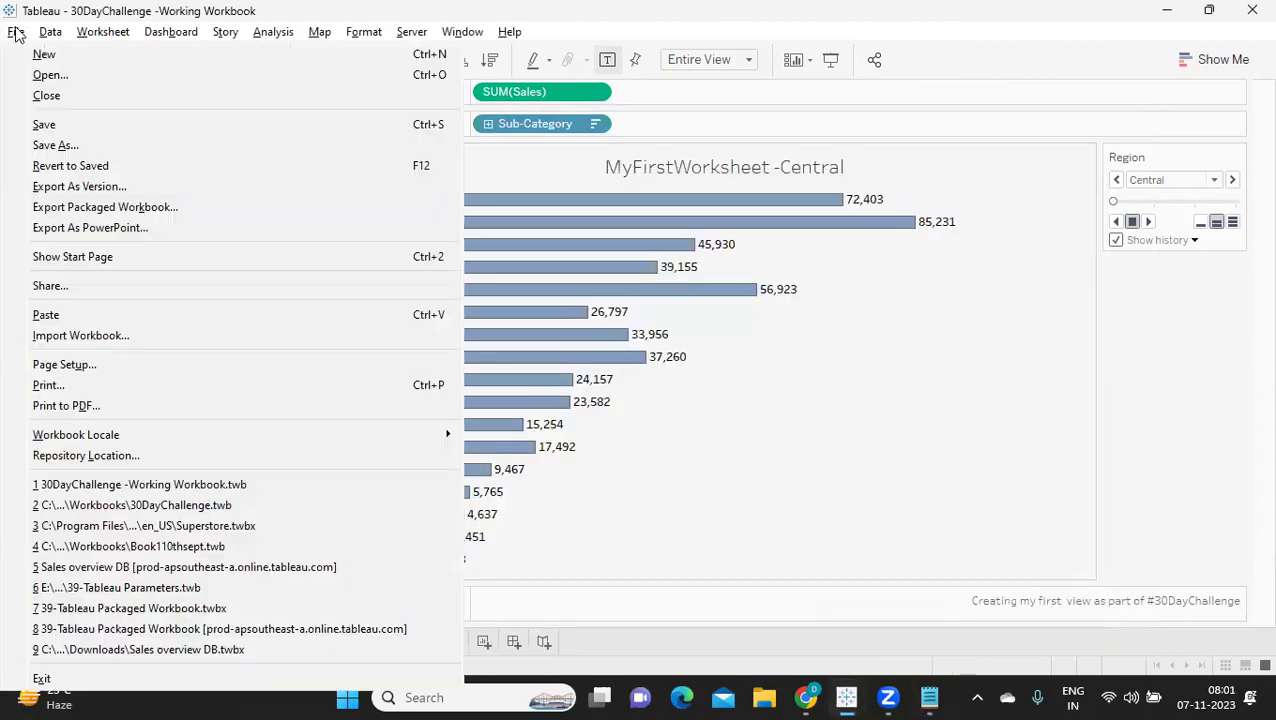
pyautogui.click(73, 131)
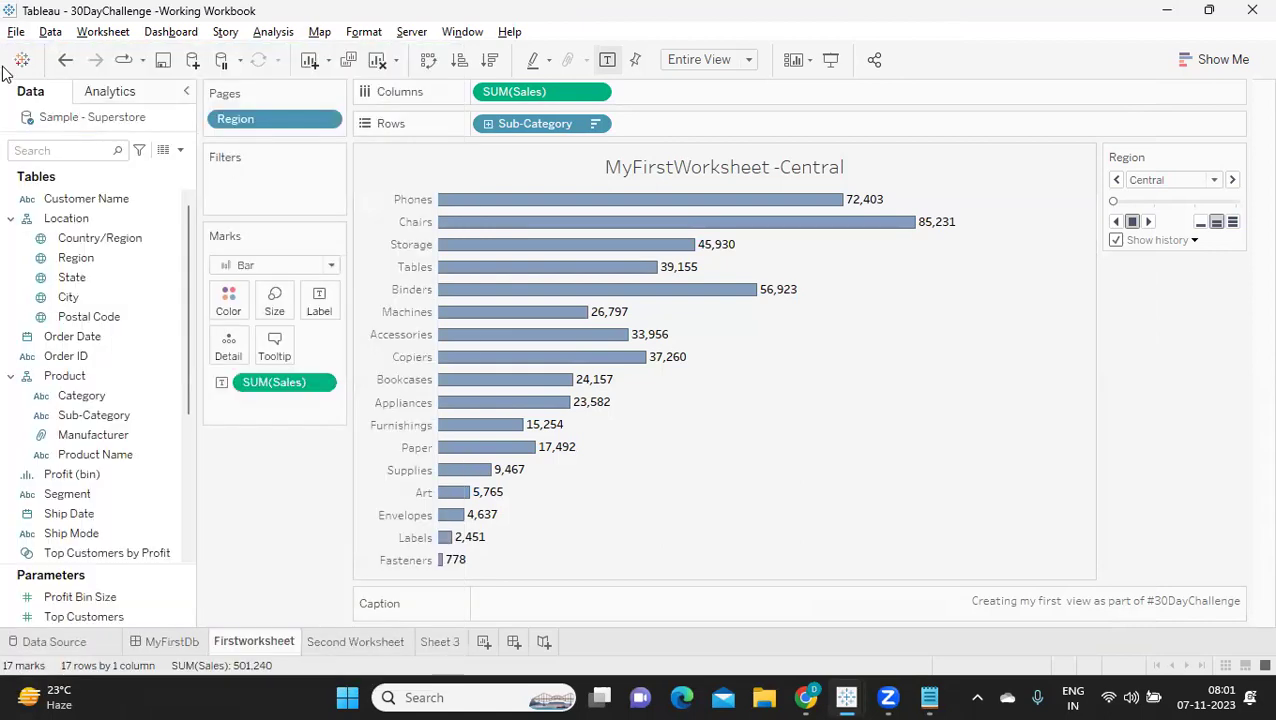
# Step: Save As '30DayChallenge -Working Workbook' (.twb) in the E:\30DayChallenge folder
pyautogui.click(16, 32)
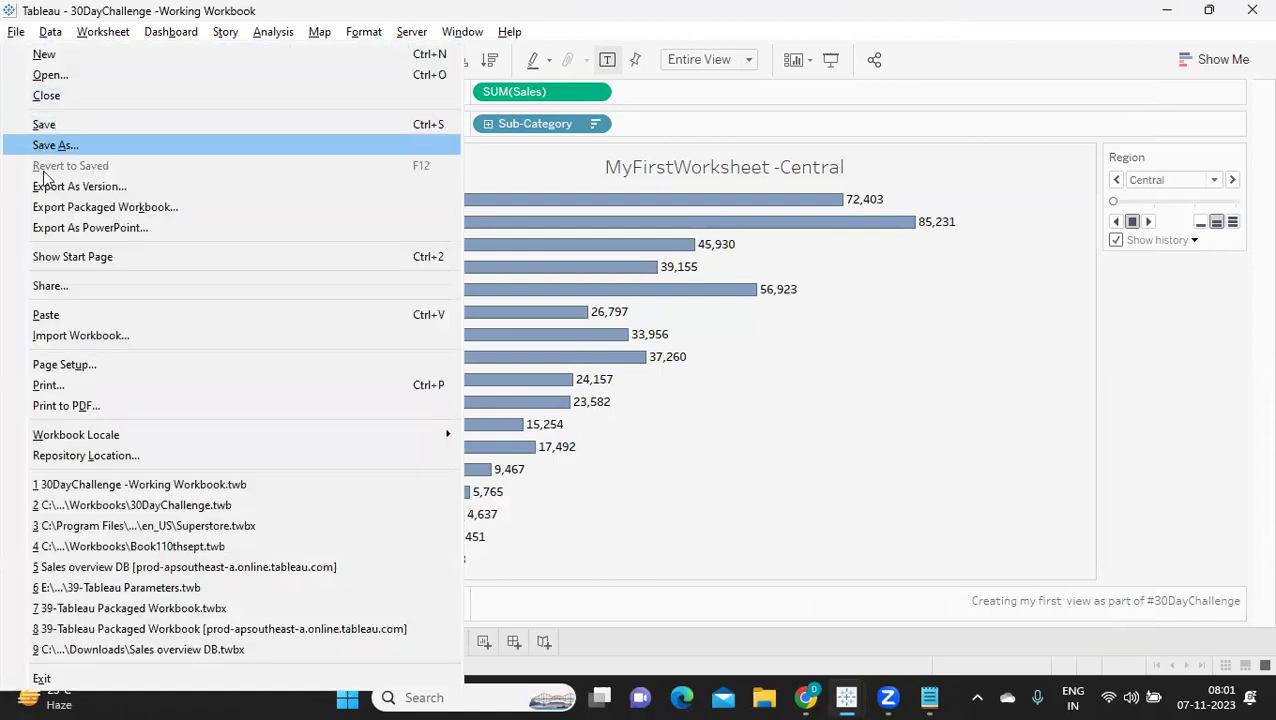
pyautogui.click(38, 148)
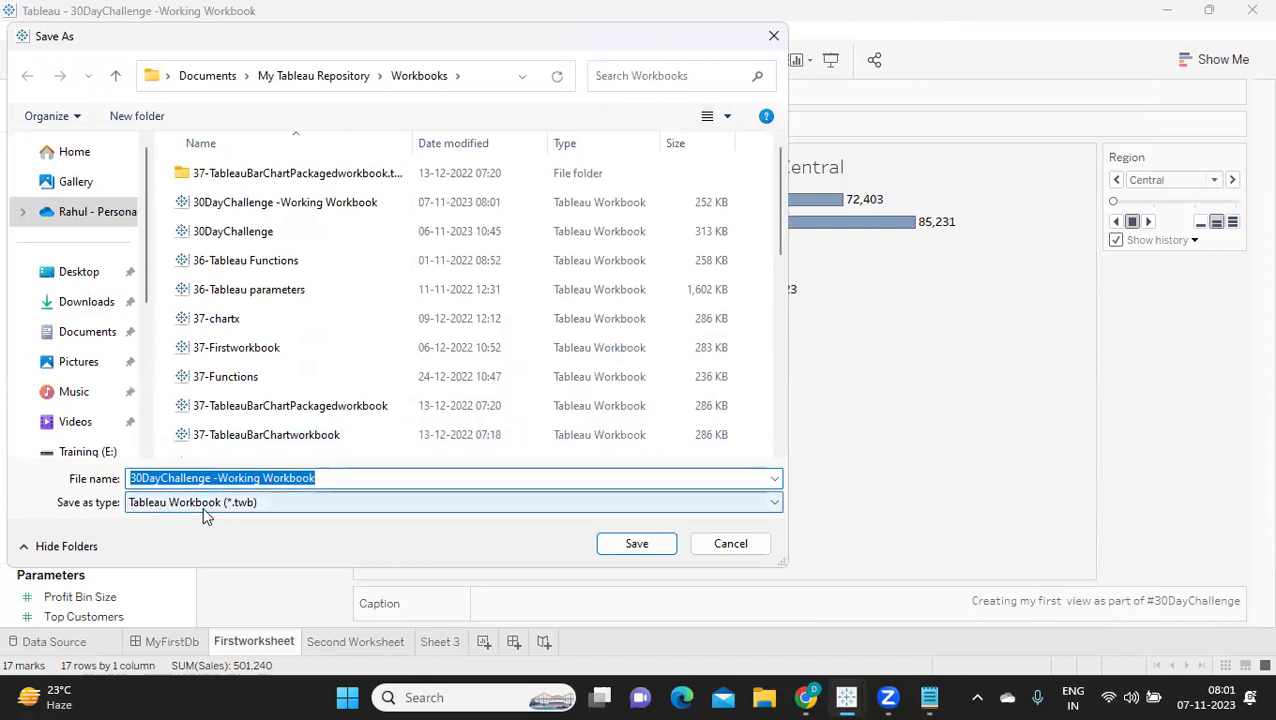
pyautogui.click(248, 507)
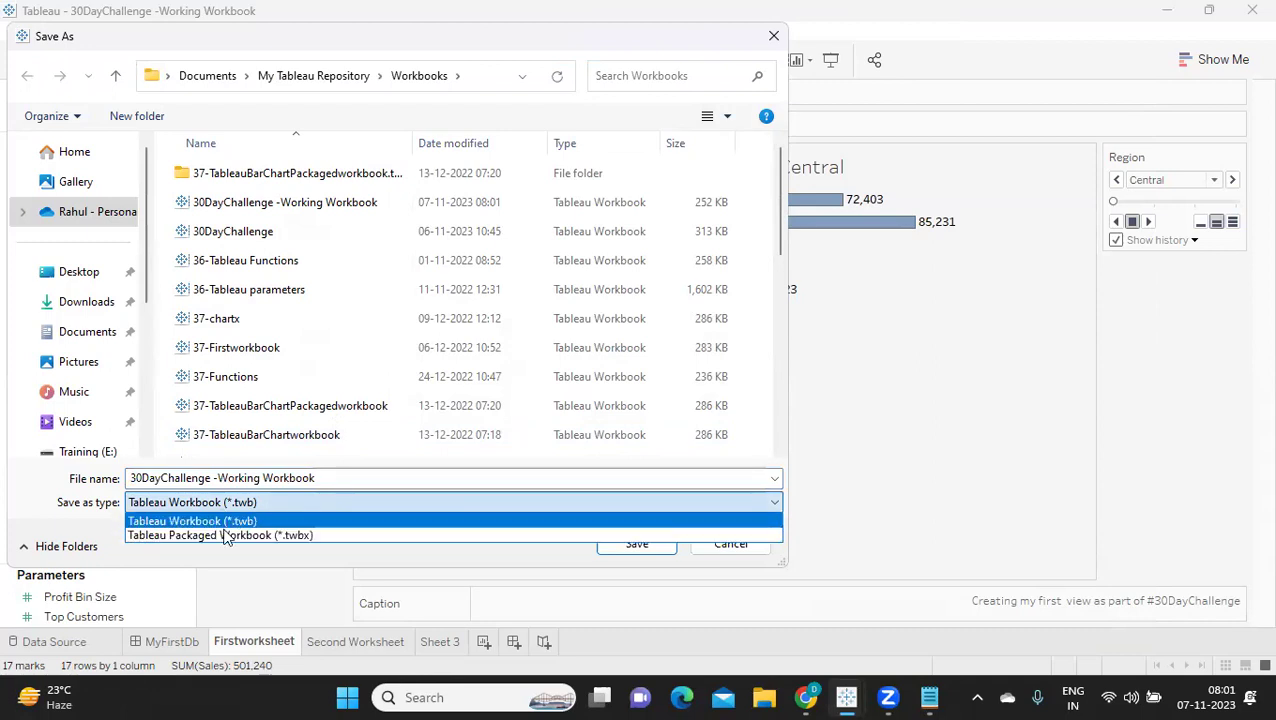
pyautogui.click(188, 521)
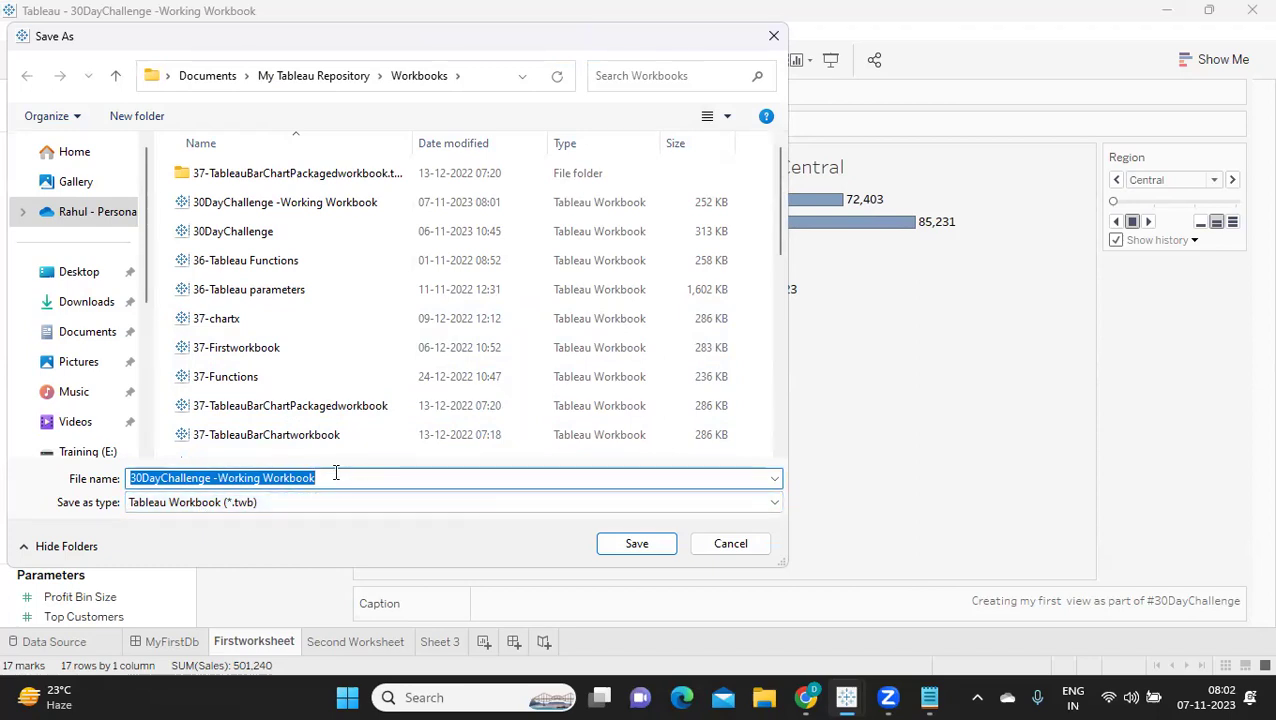
pyautogui.click(336, 474)
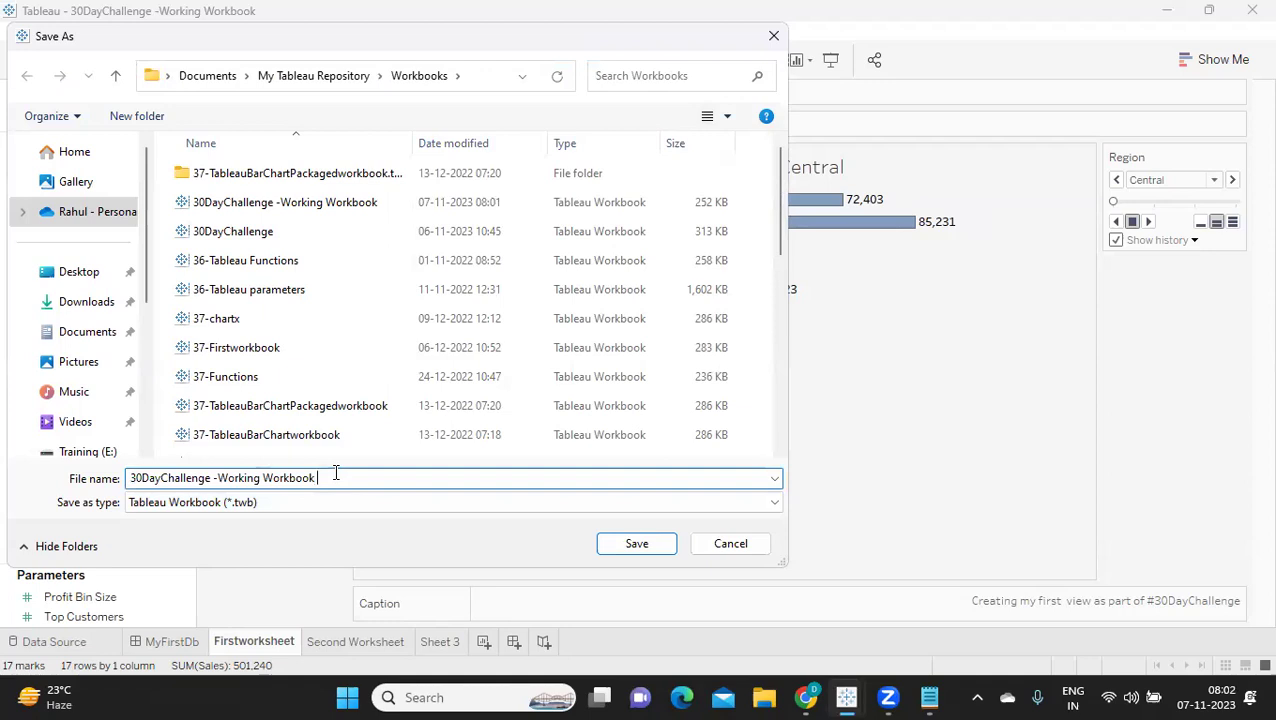
pyautogui.scroll(-3, 43, 405)
pyautogui.click(80, 265)
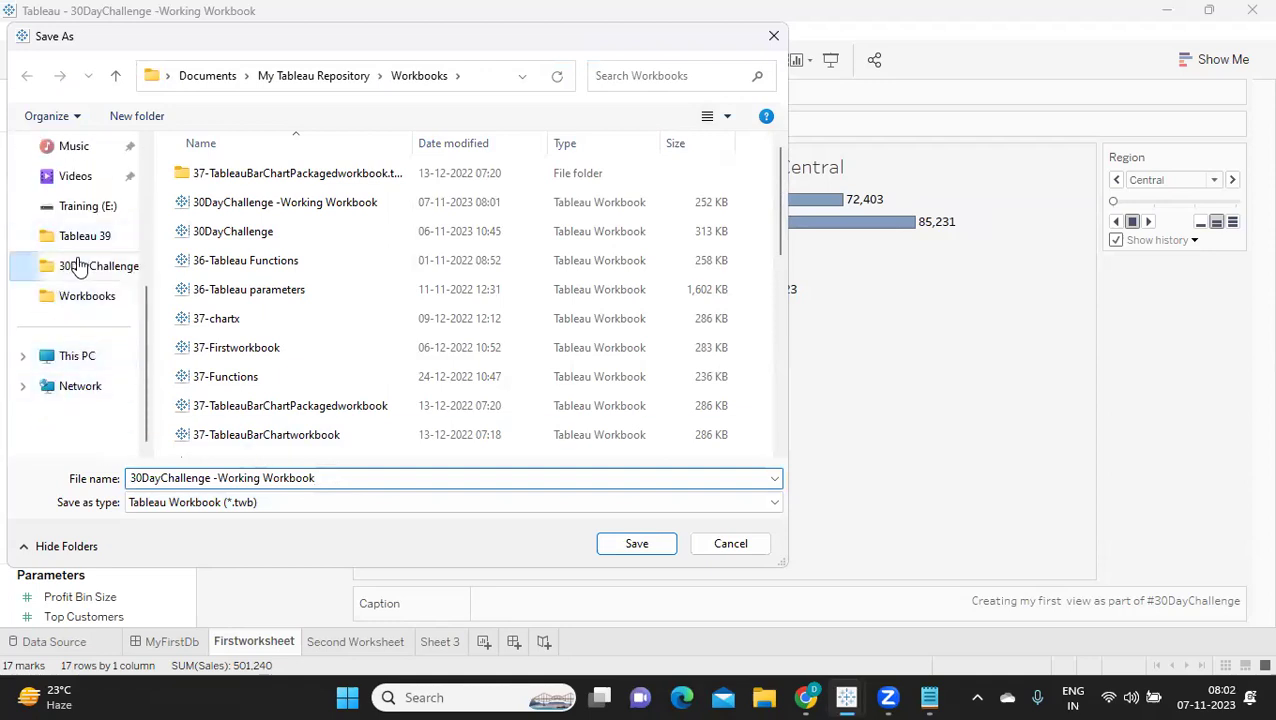
pyautogui.click(628, 546)
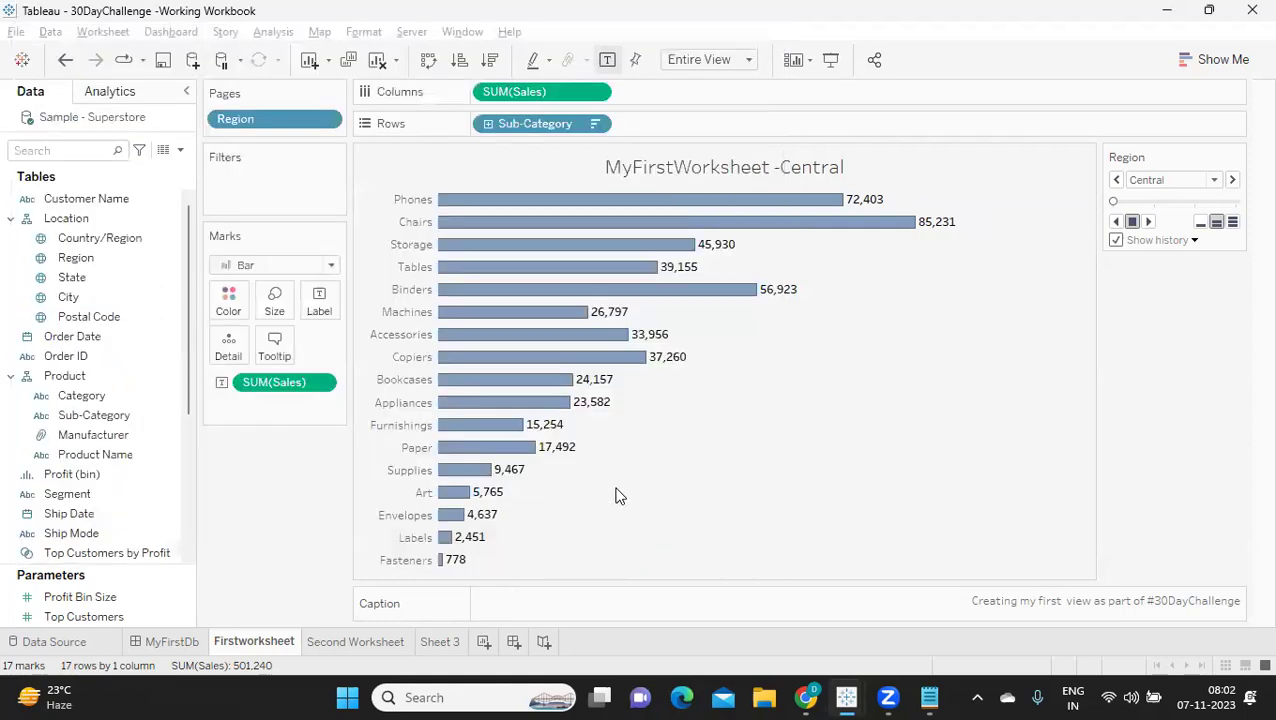
# Step: Save a .twbx copy named '30DayChallenge -Packaged Working Workbook', then open File Explorer
pyautogui.click(12, 34)
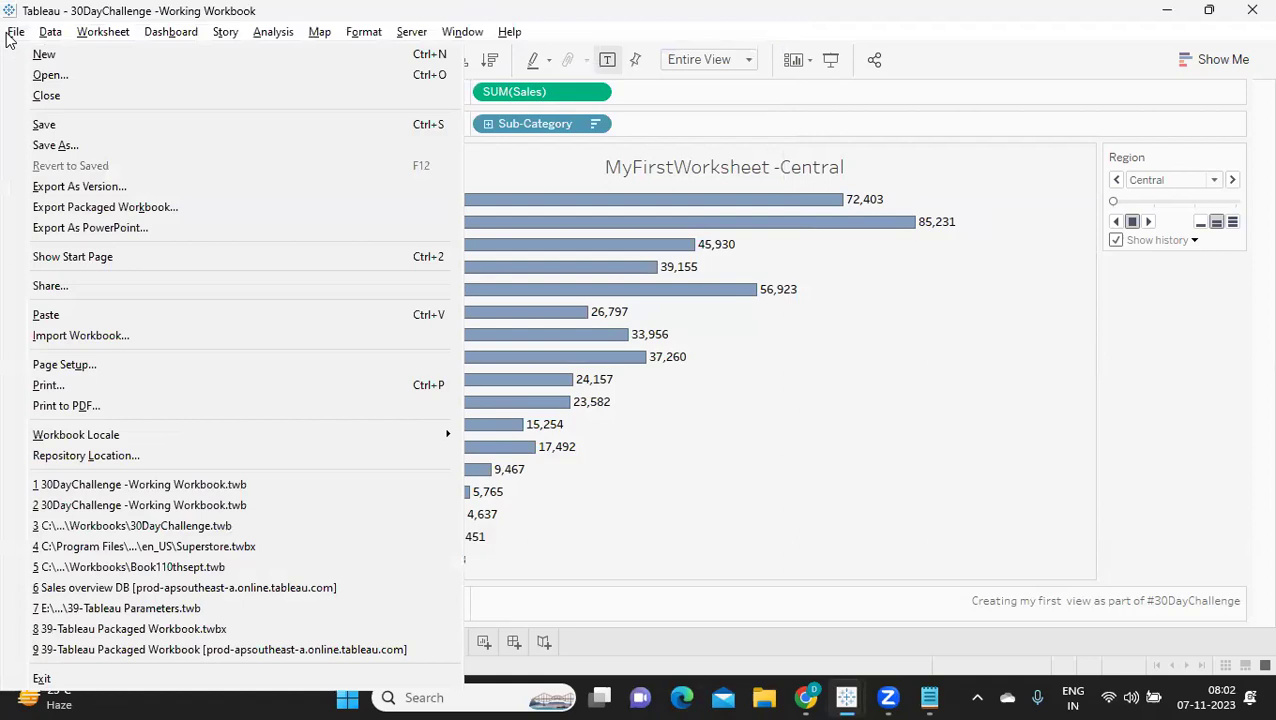
pyautogui.click(55, 145)
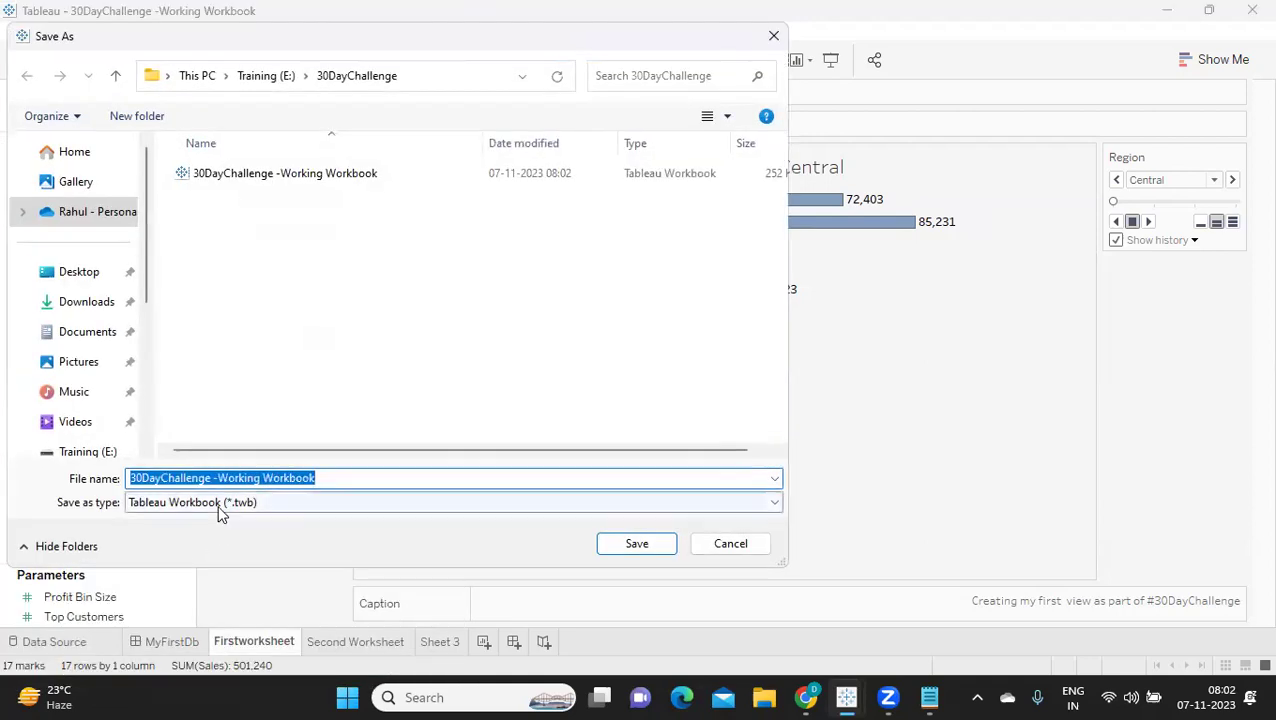
pyautogui.click(221, 514)
pyautogui.click(219, 536)
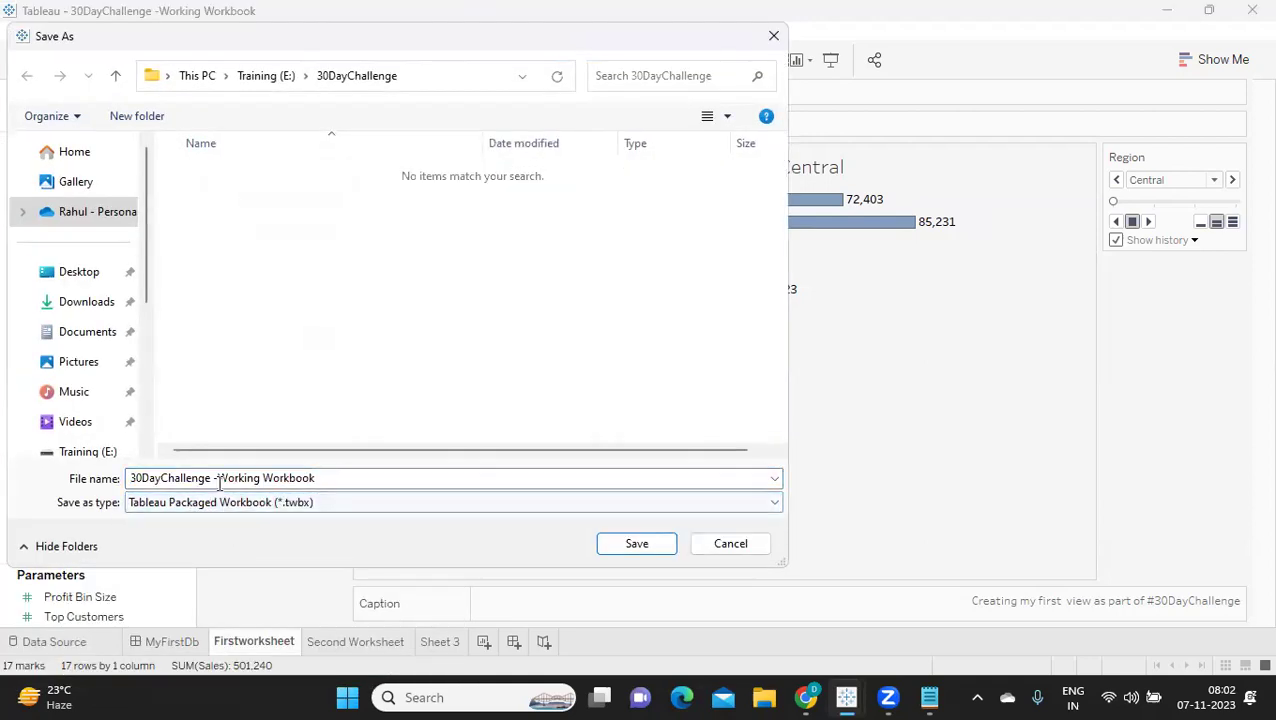
pyautogui.click(217, 479)
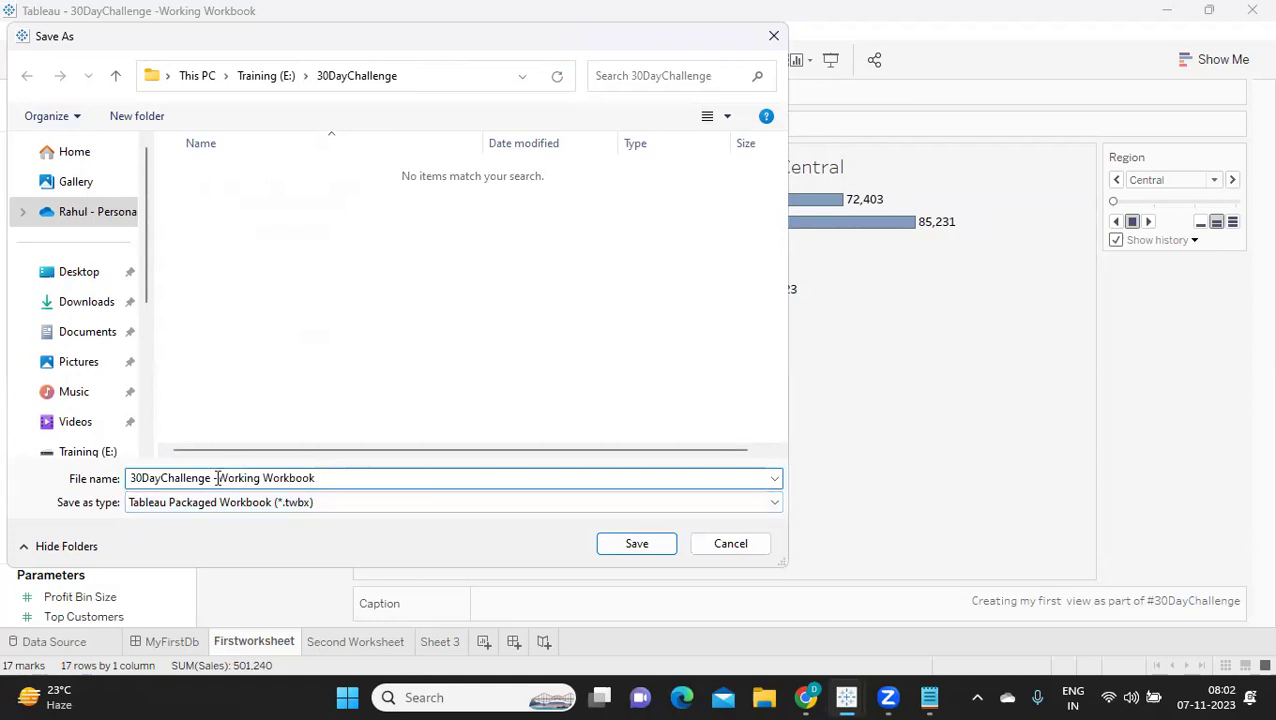
pyautogui.write('Package')
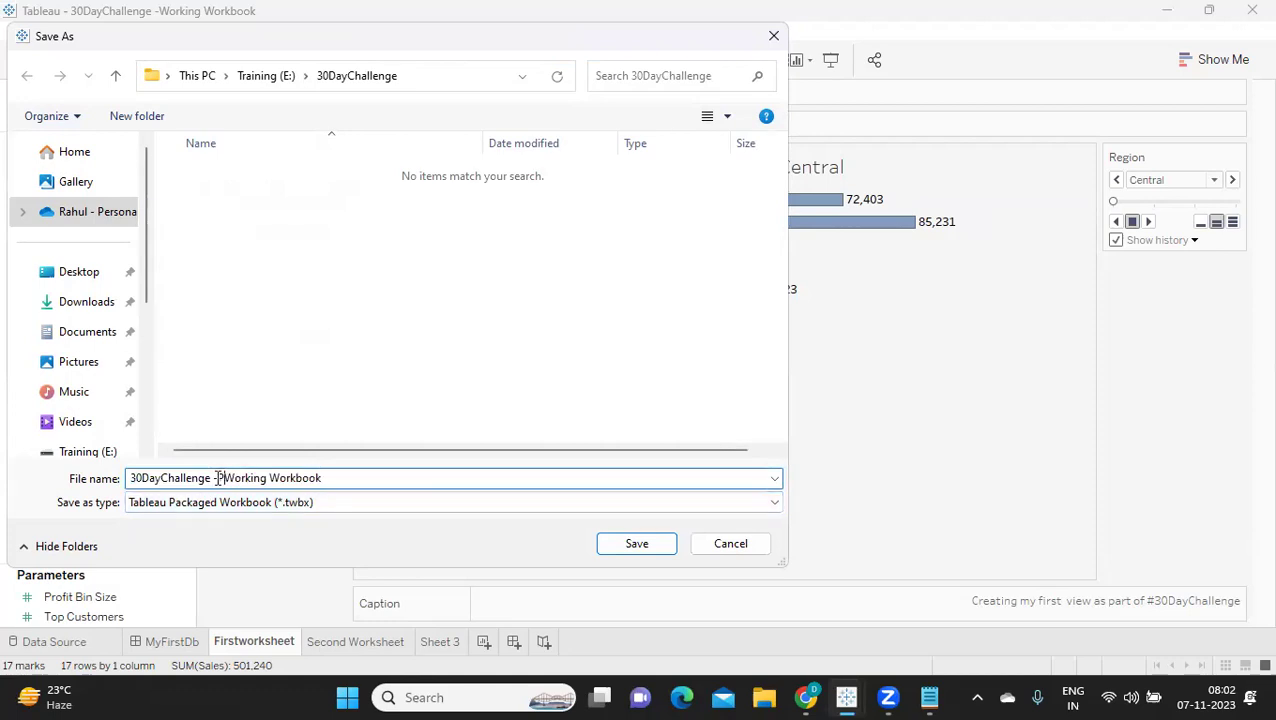
pyautogui.write('d')
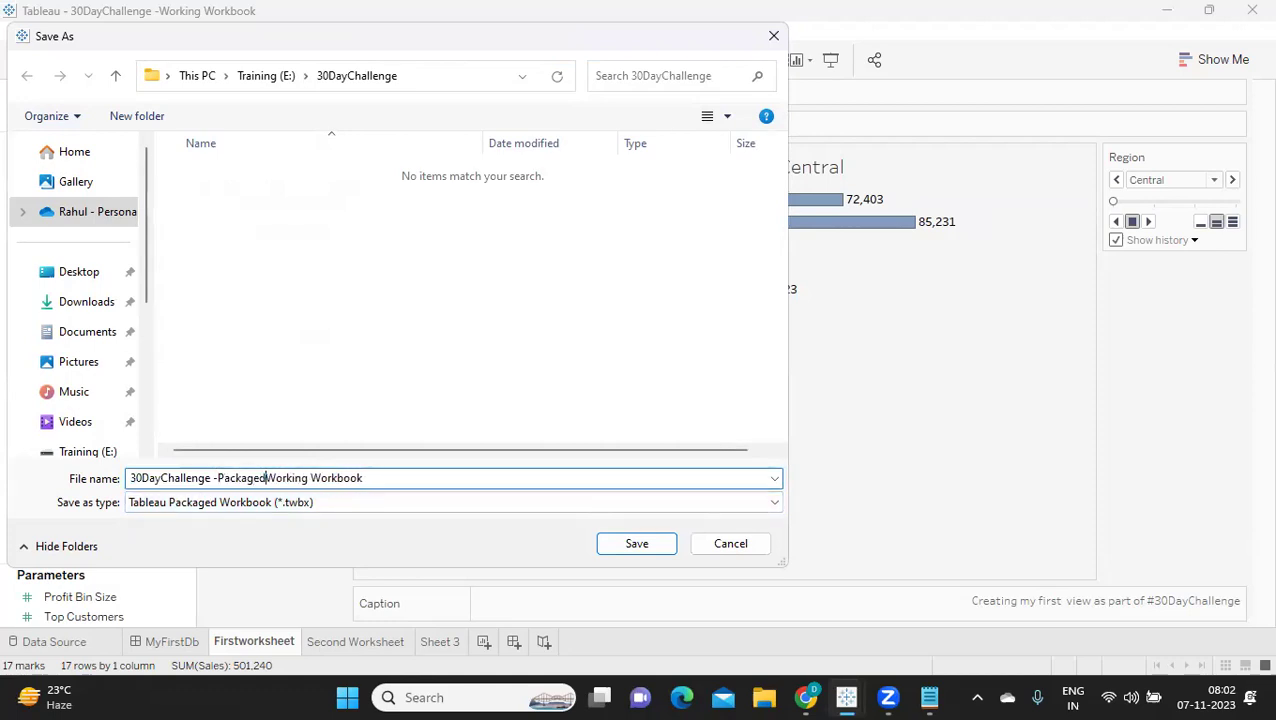
pyautogui.click(616, 545)
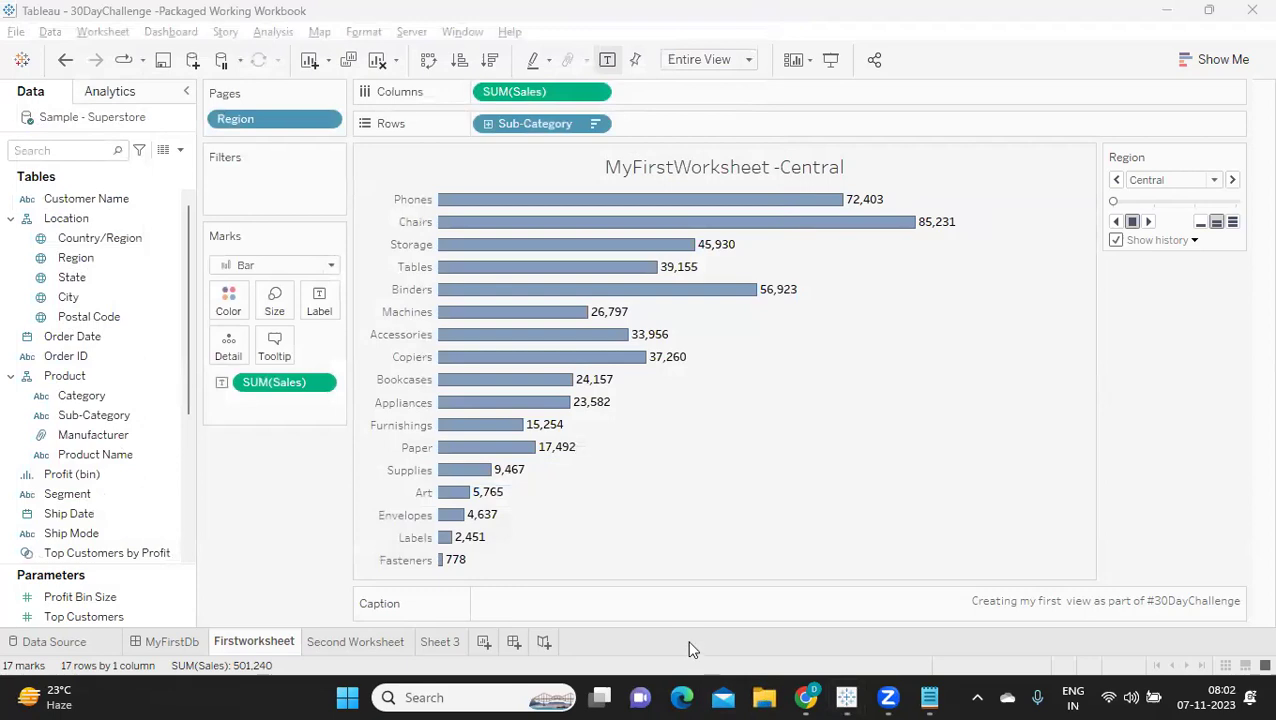
pyautogui.press('super+e')
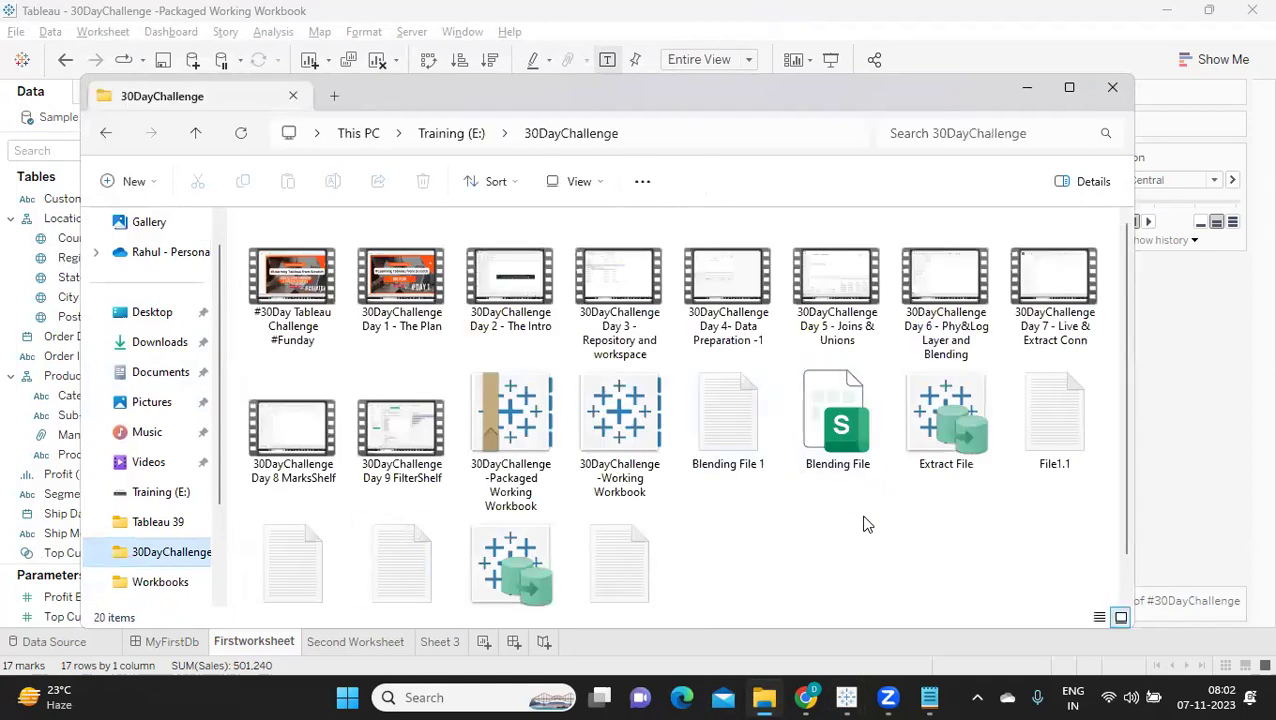
# Step: Unpackage the '30DayChallenge -Packaged Working Workbook' .twbx file in the 30DayChallenge folder
pyautogui.scroll(-1, 867, 524)
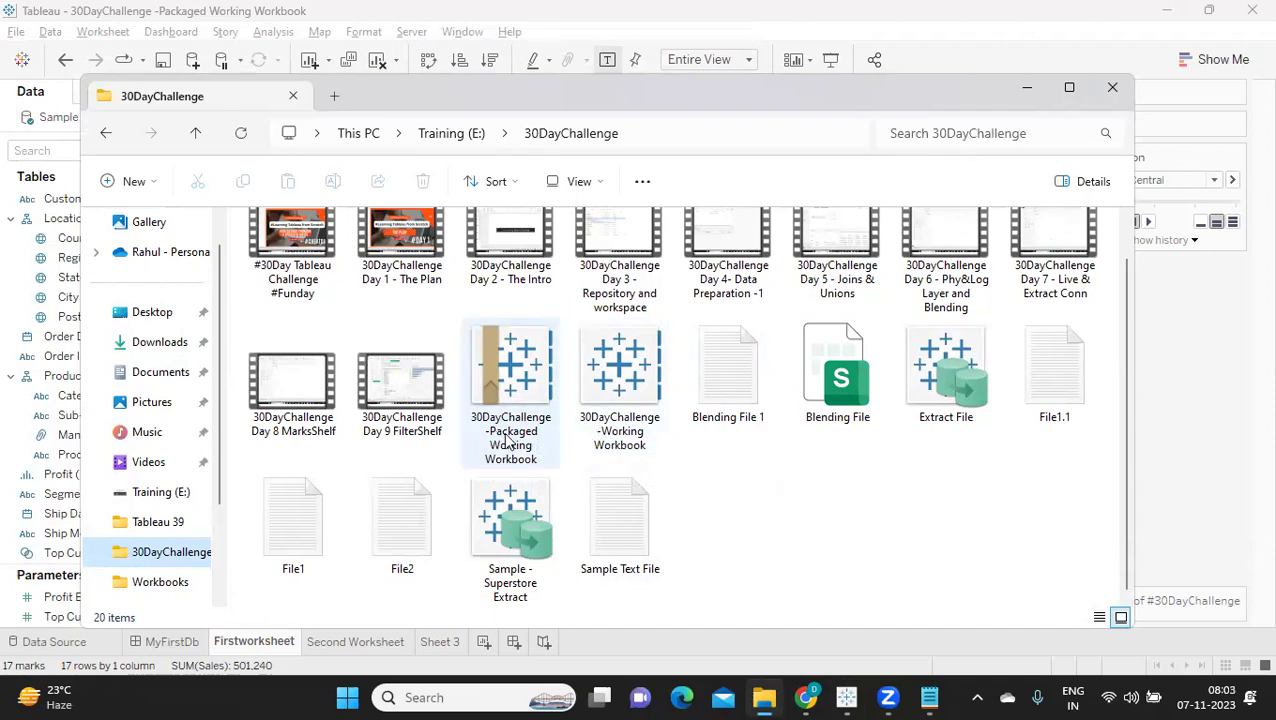
pyautogui.rightClick(513, 368)
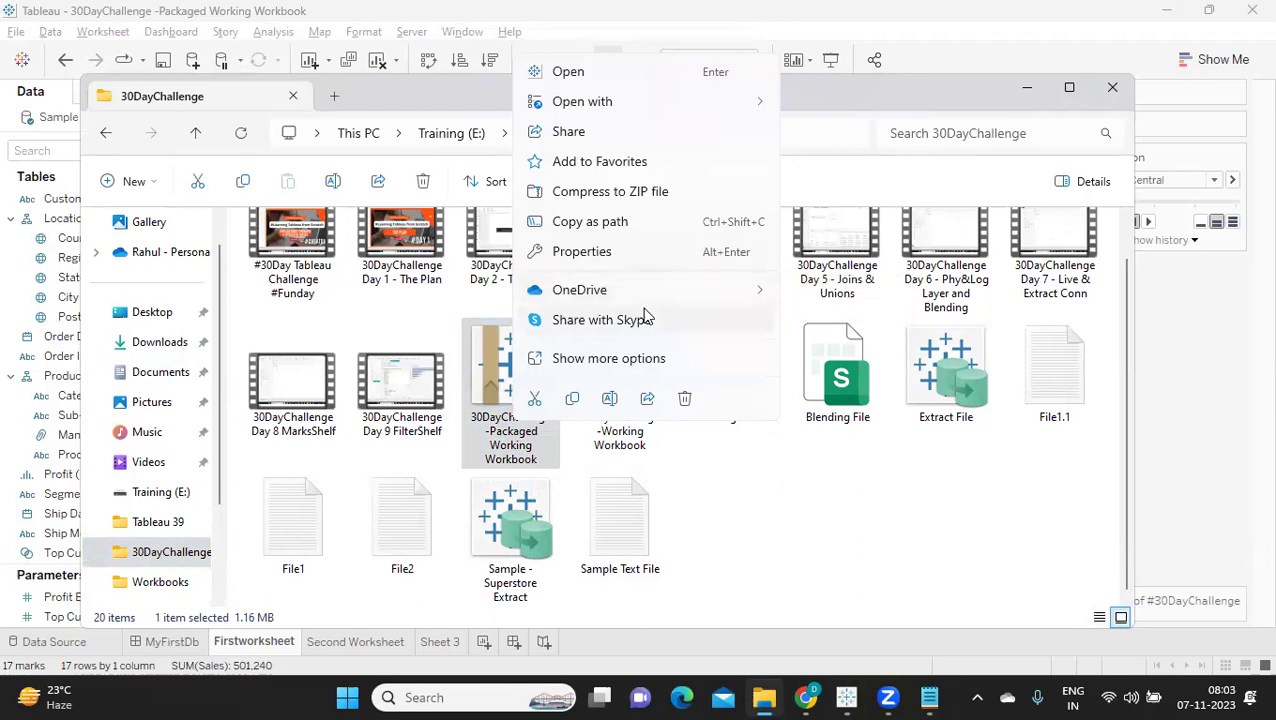
pyautogui.click(588, 358)
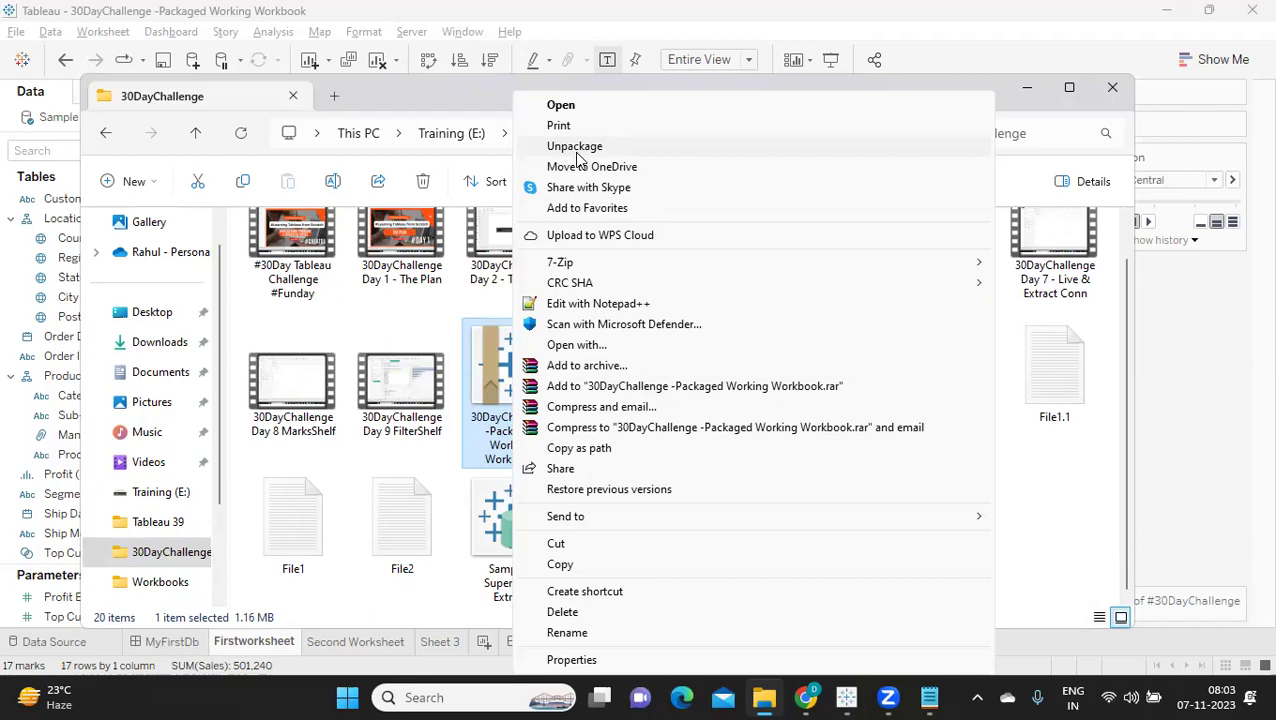
pyautogui.click(577, 150)
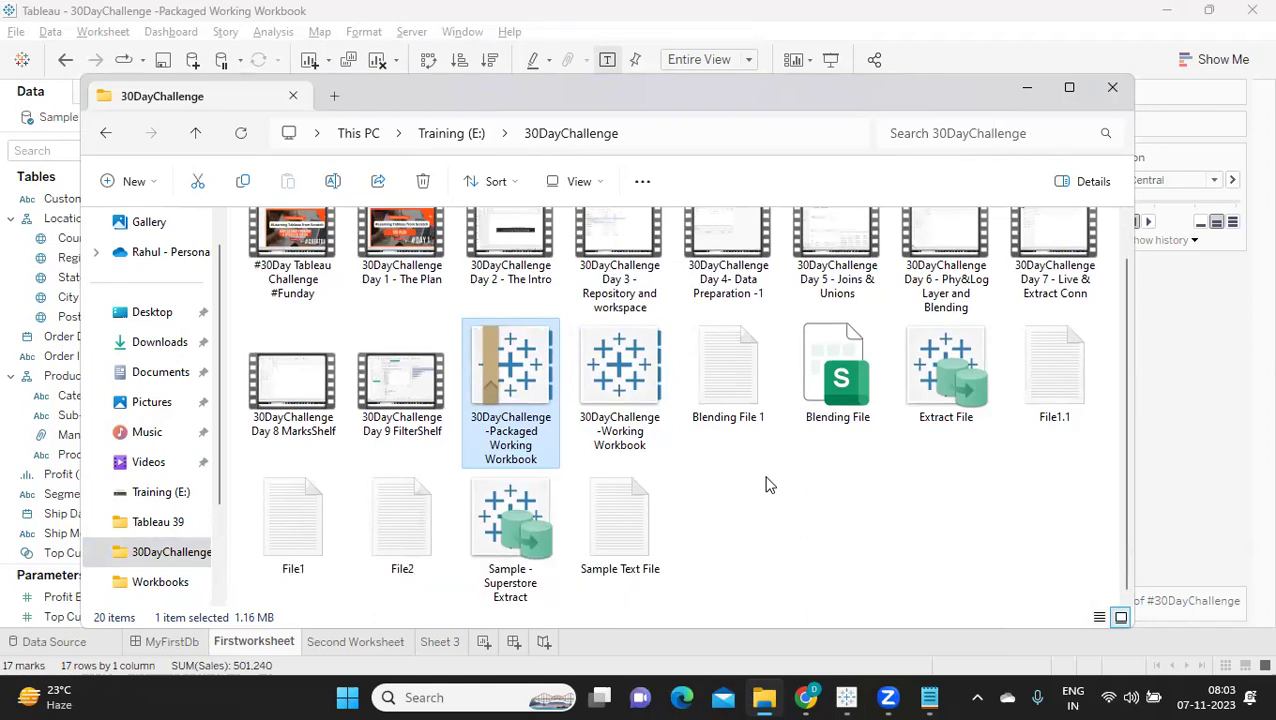
# Step: Maximize File Explorer and navigate into the unpacked workbook's Data > en_US-US folder
pyautogui.click(815, 471)
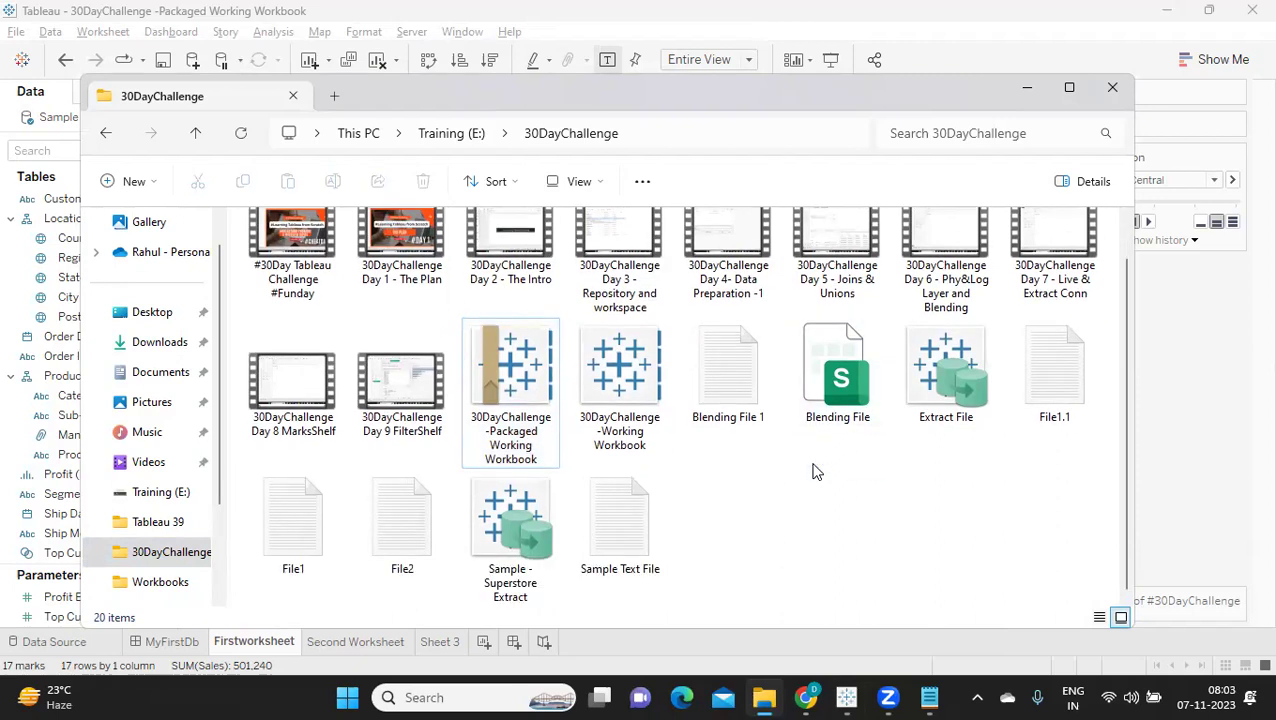
pyautogui.click(1068, 88)
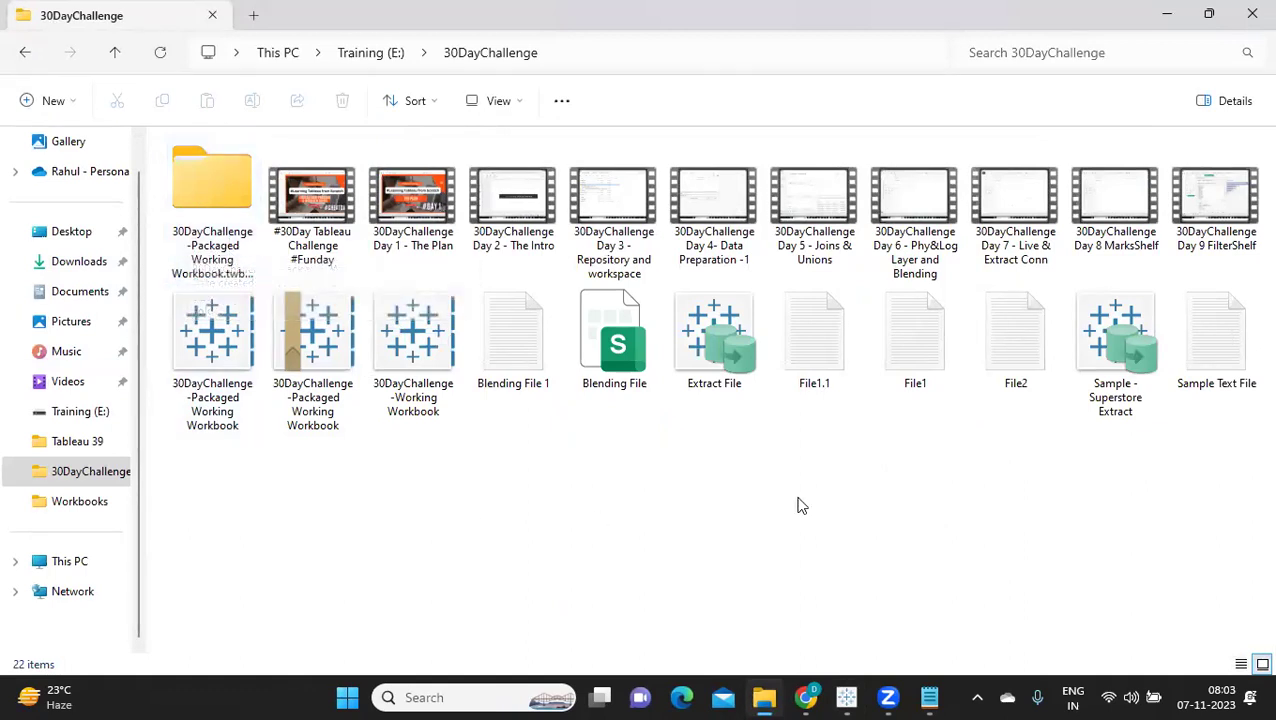
pyautogui.click(211, 201)
pyautogui.doubleClick(211, 201)
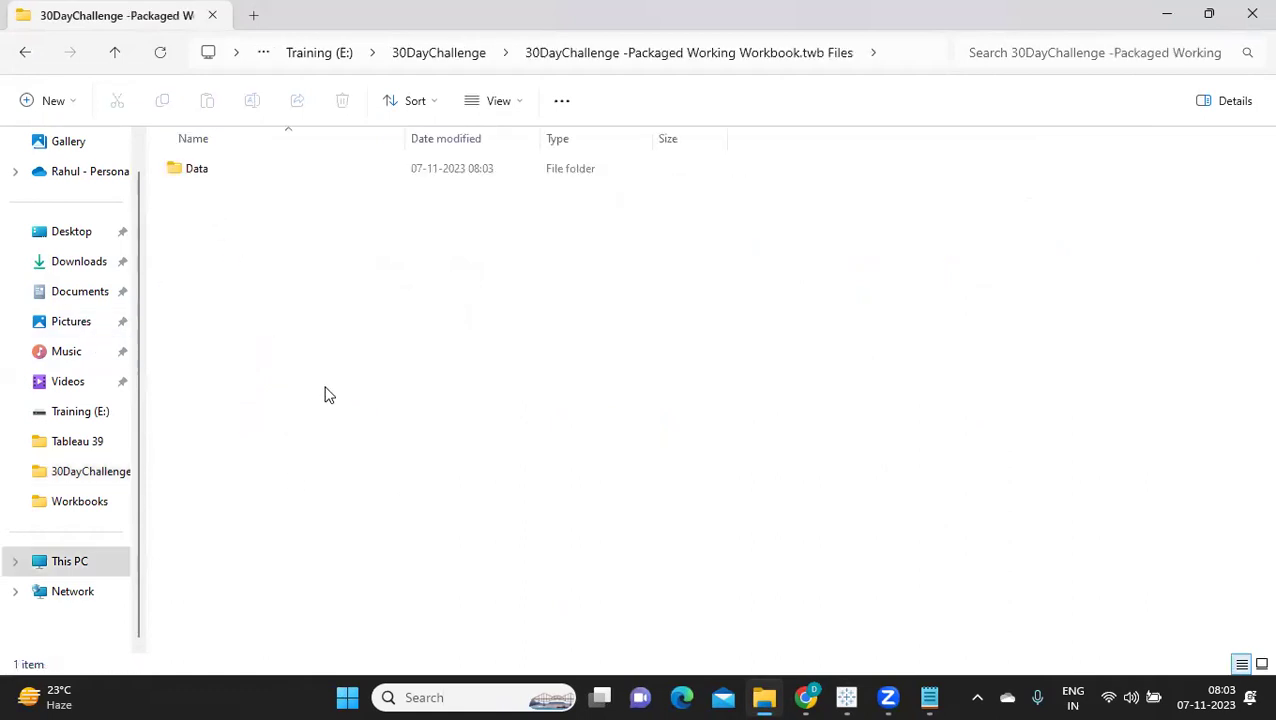
pyautogui.click(196, 173)
pyautogui.doubleClick(196, 173)
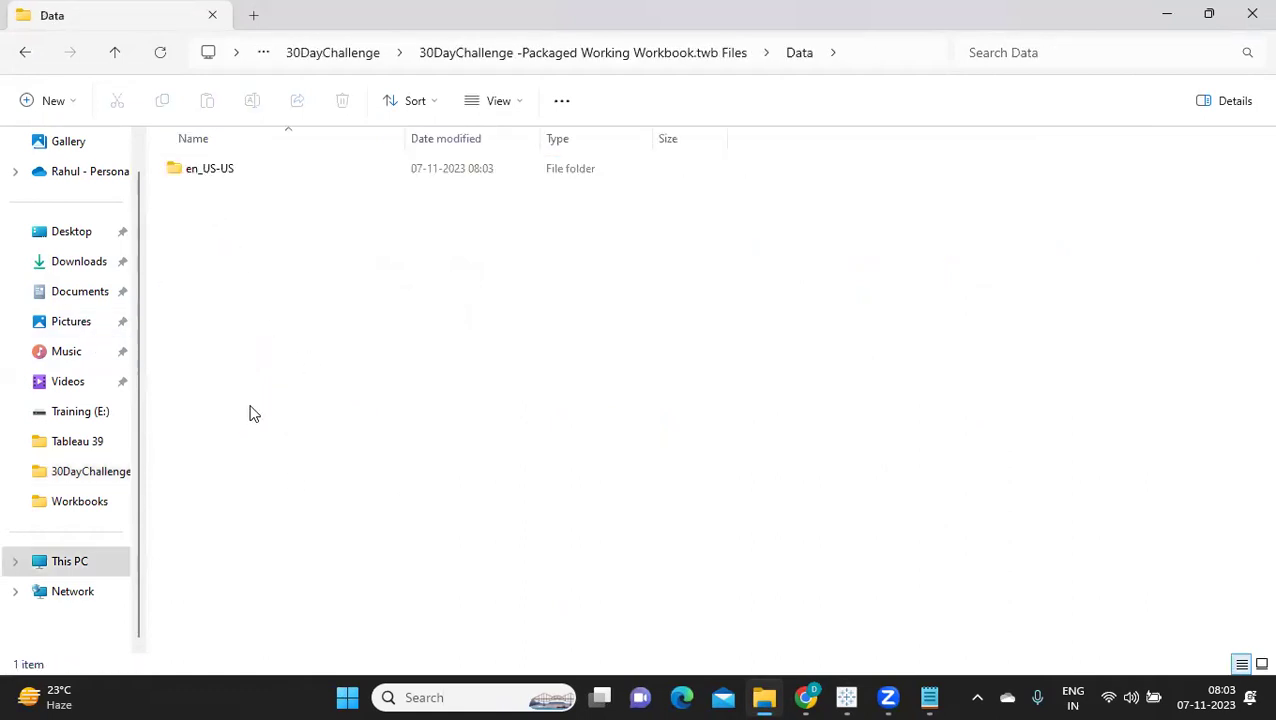
pyautogui.doubleClick(190, 175)
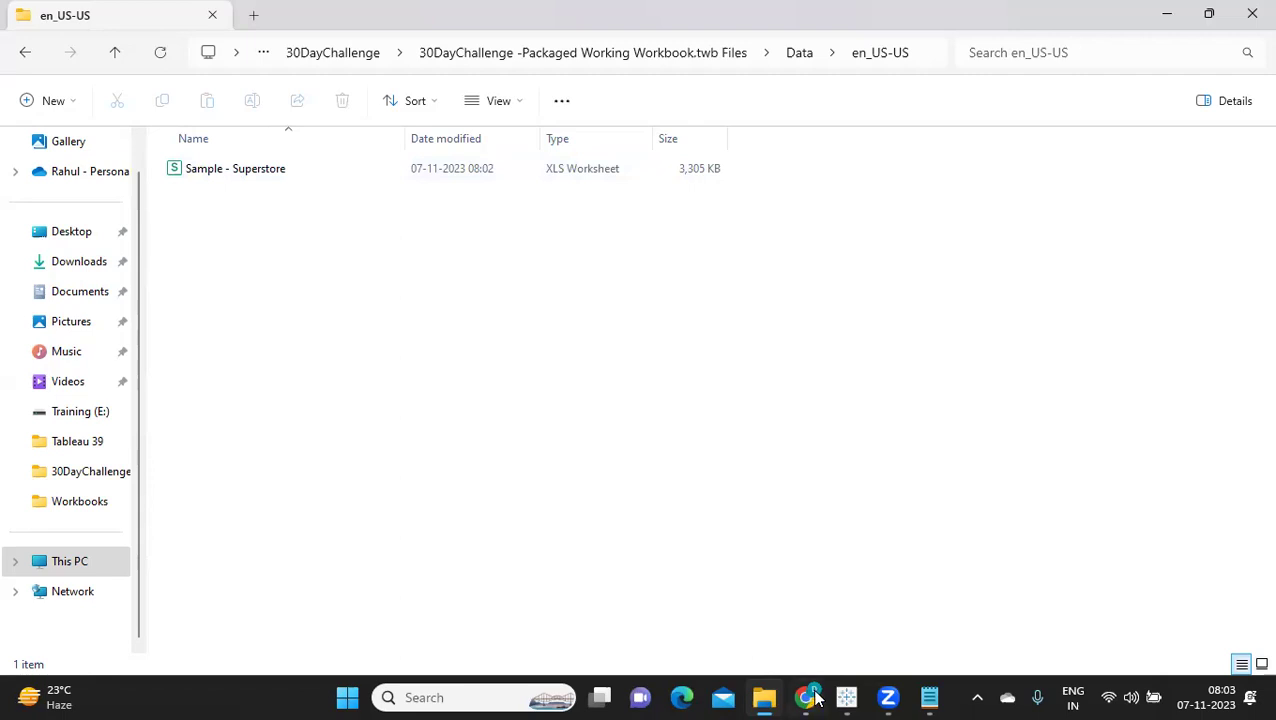
# Step: Switch back to the Tableau window showing the 30DayChallenge -Packaged Working Workbook
pyautogui.moveTo(846, 697)
pyautogui.click(912, 614)
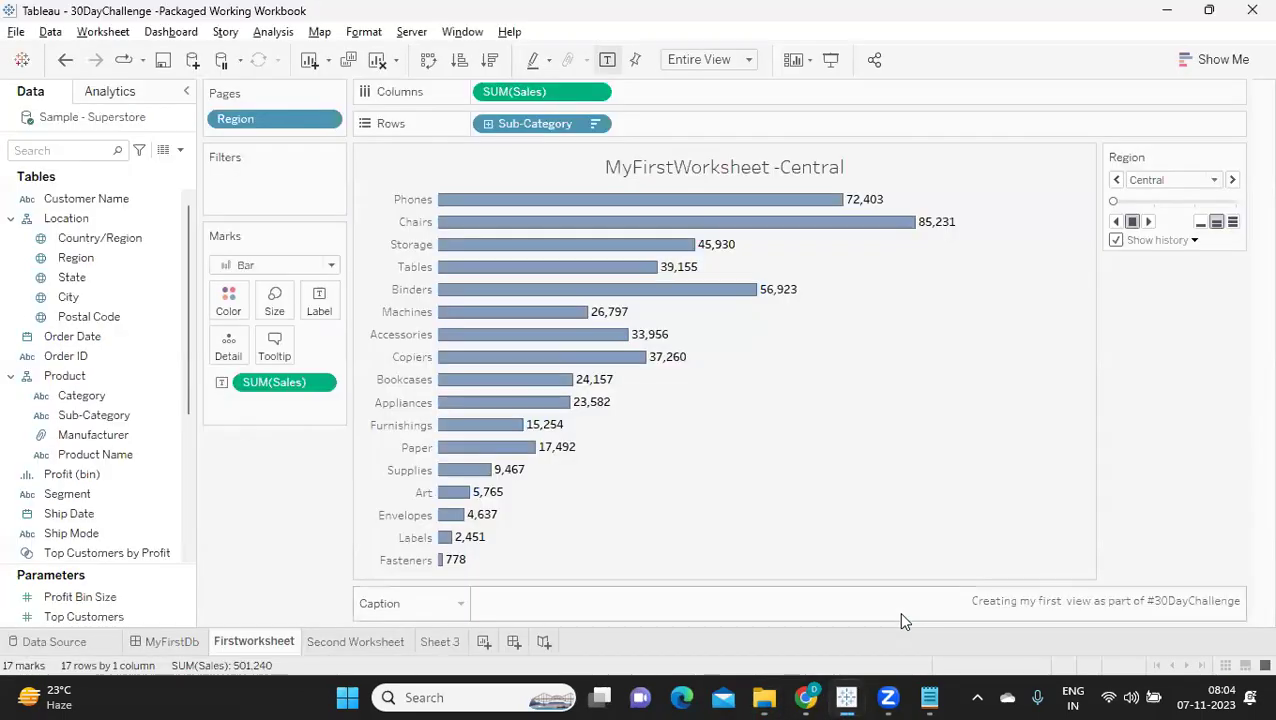